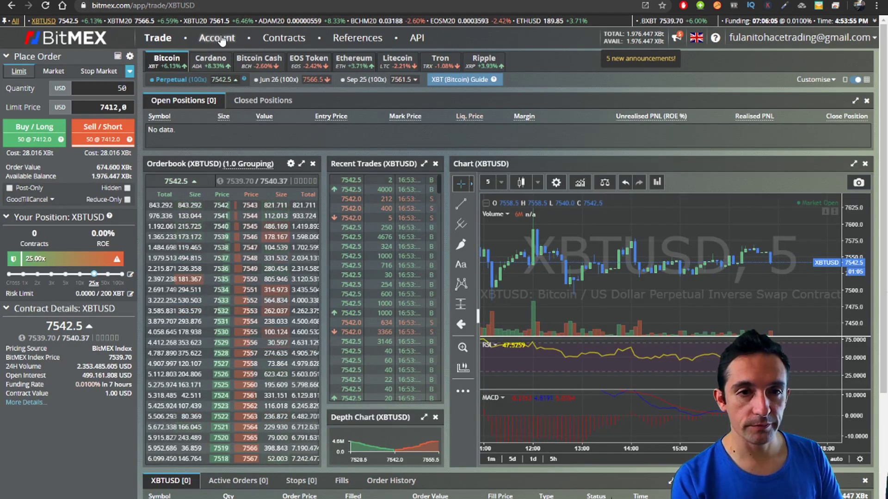
- Open the account wallet and examine the transaction history from the first March deposits up to mid-April
click(222, 38)
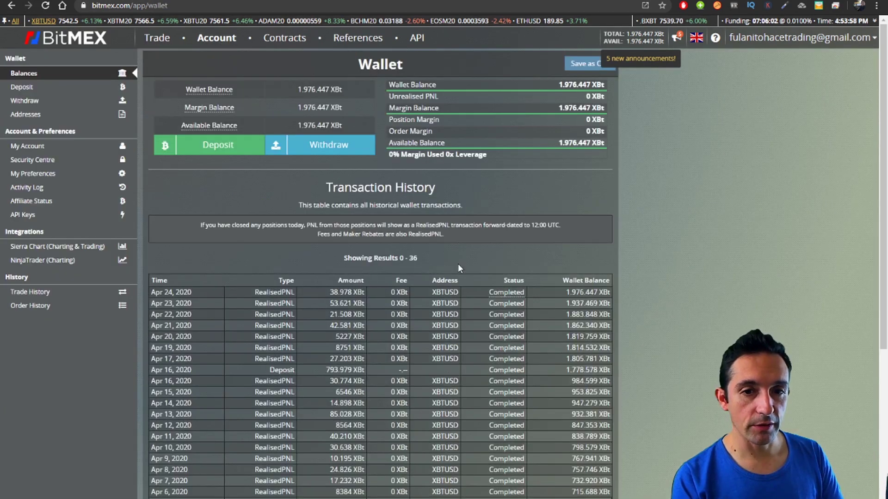
scroll(304, 286, down, 5)
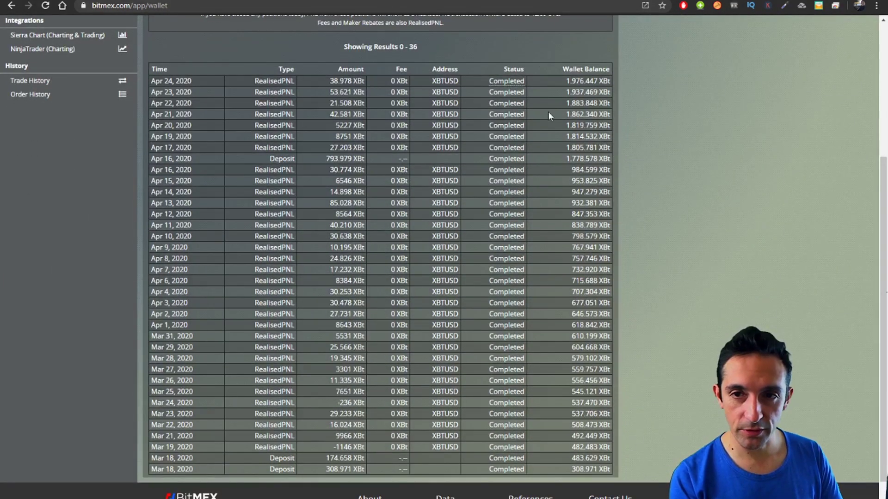
drag(546, 469, 585, 148)
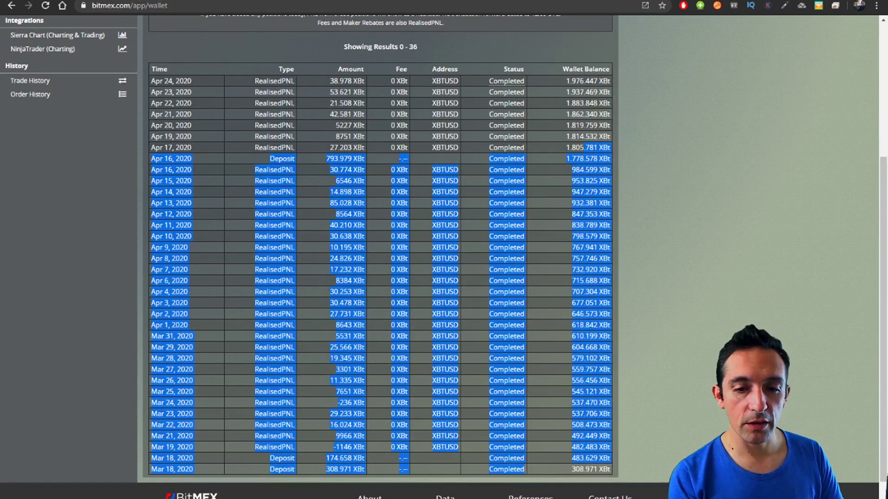
- Switch to the Excel tracking workbook and compare its 19-Mar profit with the BitMEX wallet history
mouse_move(398, 494)
click(398, 443)
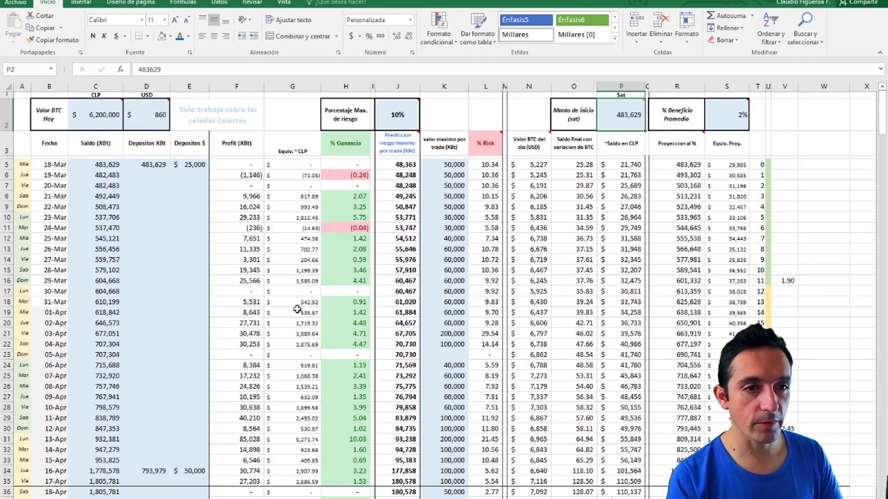
click(237, 176)
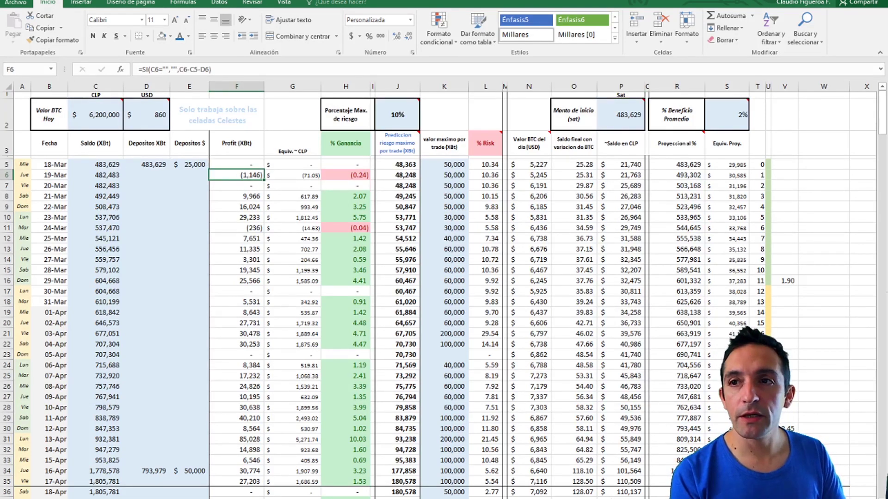
key(alt+Tab)
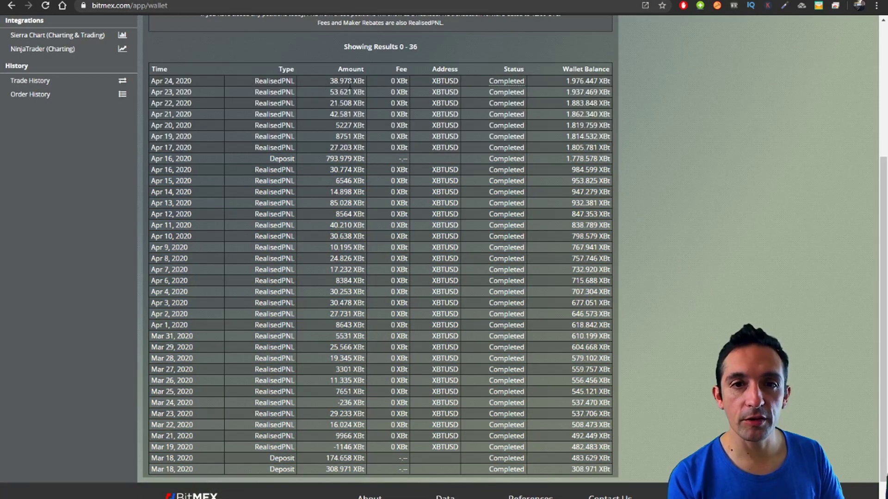
key(alt+Tab)
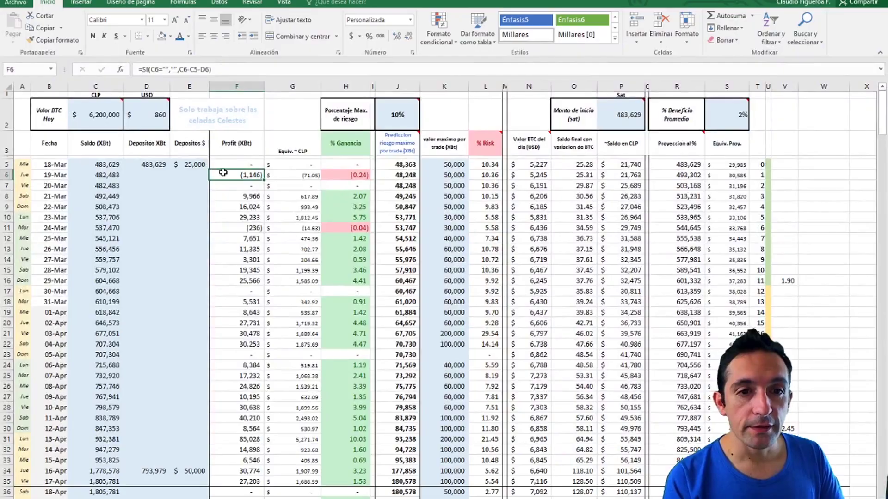
- Review the daily log from 18-Mar onward, covering the balance, deposits, profit, CLP equivalent and % Ganancia columns
click(341, 177)
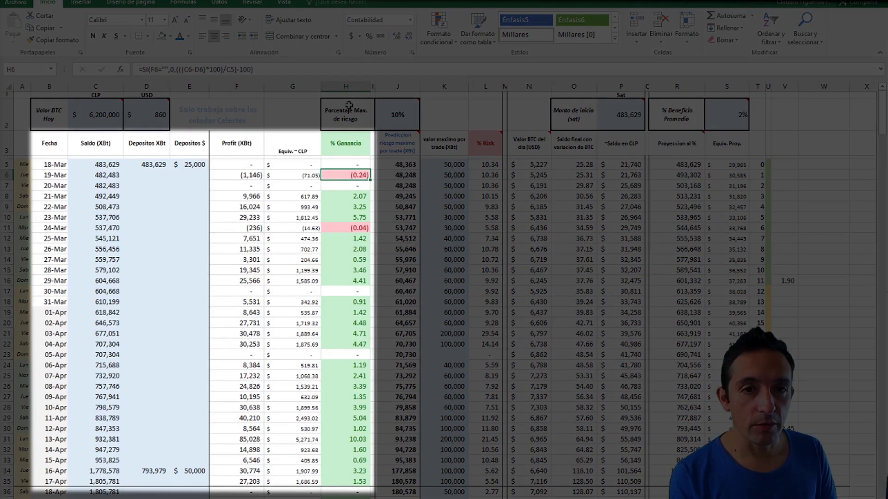
drag(346, 115, 242, 176)
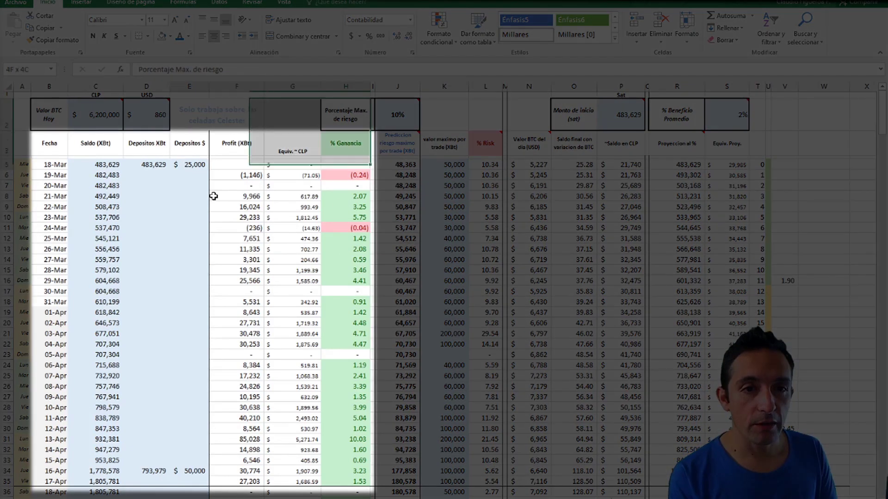
click(354, 164)
drag(354, 164, 58, 472)
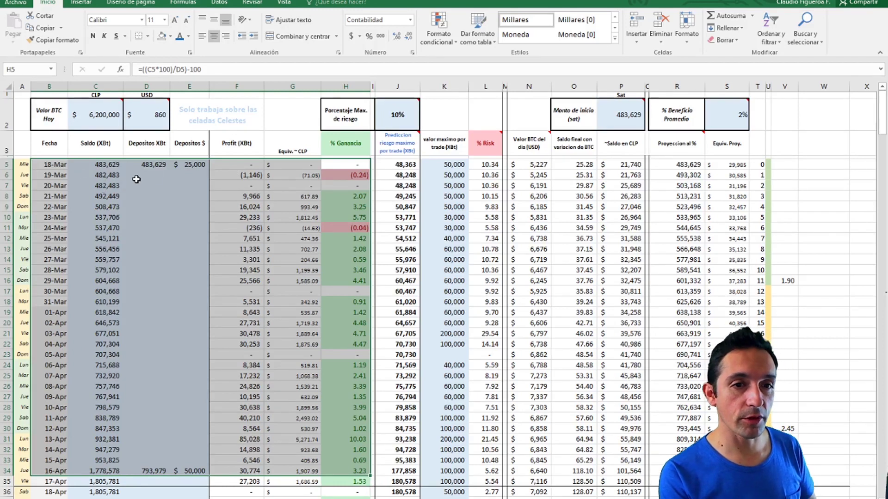
click(192, 167)
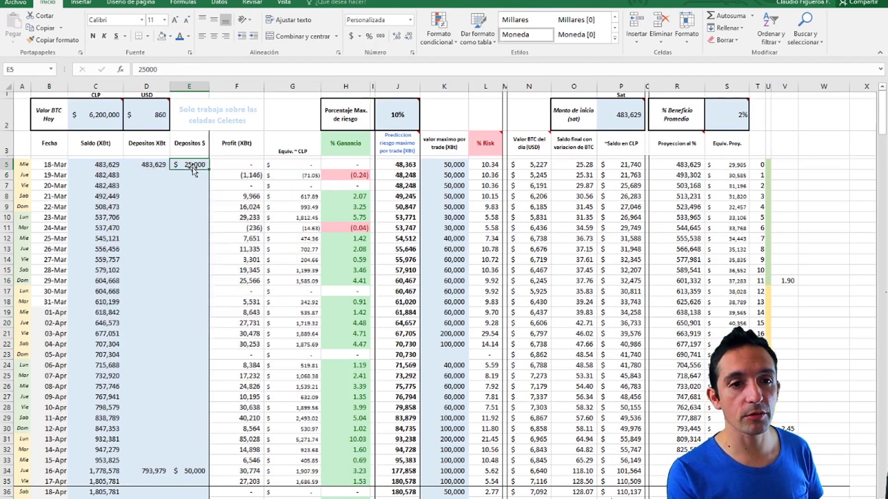
click(228, 166)
drag(228, 165, 291, 429)
click(327, 165)
drag(328, 165, 341, 365)
- Examine how the 18-Mar maximum risk per trade in J5 derives from the balance in C5 and the maximum risk percentage in J2
drag(397, 165, 397, 345)
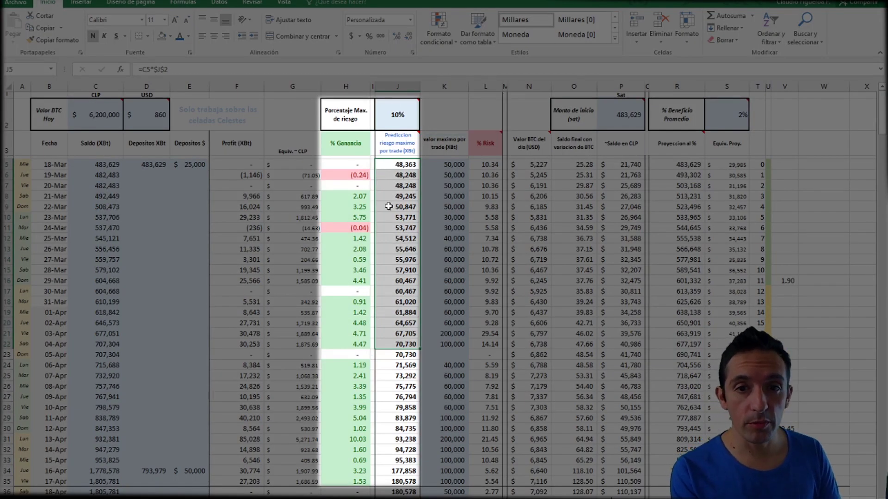
click(390, 166)
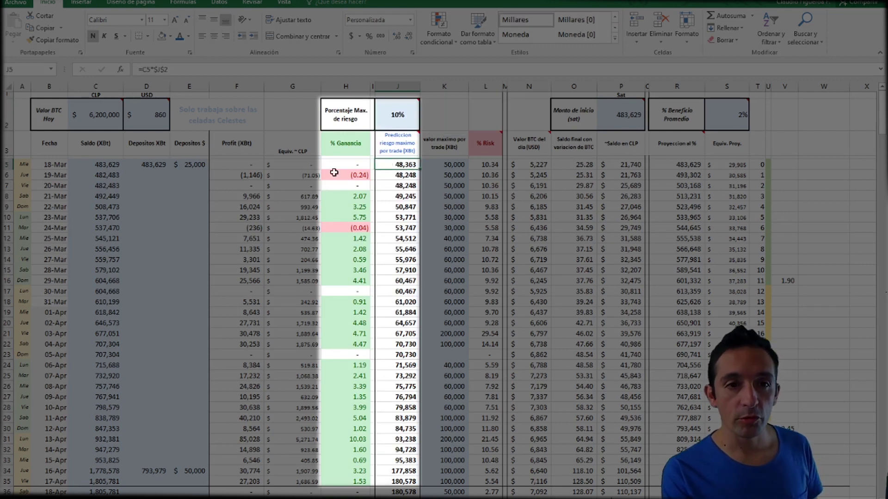
click(139, 166)
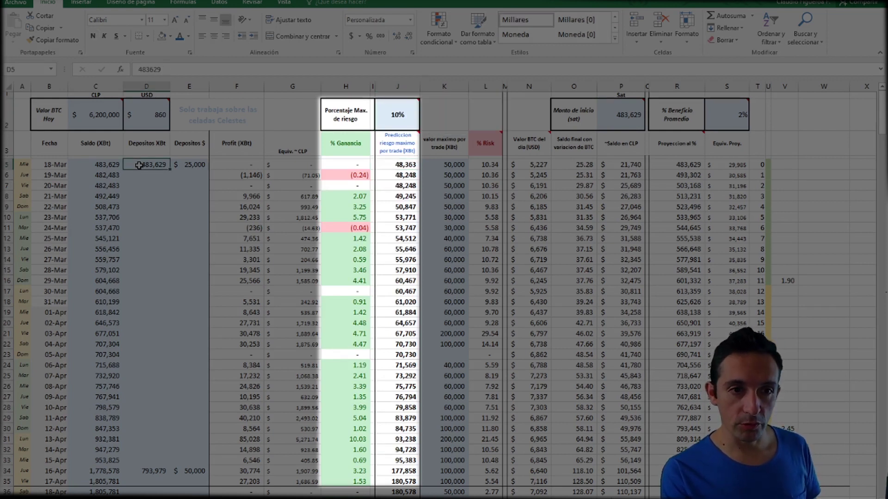
click(396, 167)
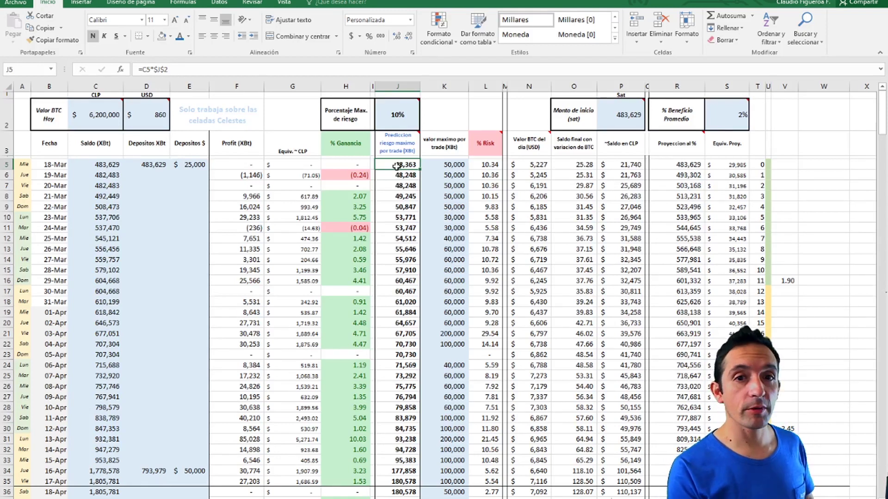
click(387, 116)
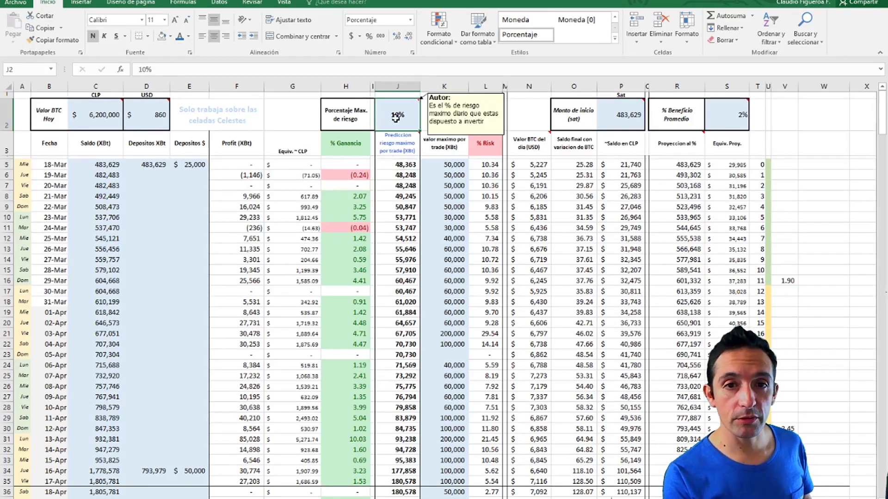
click(86, 165)
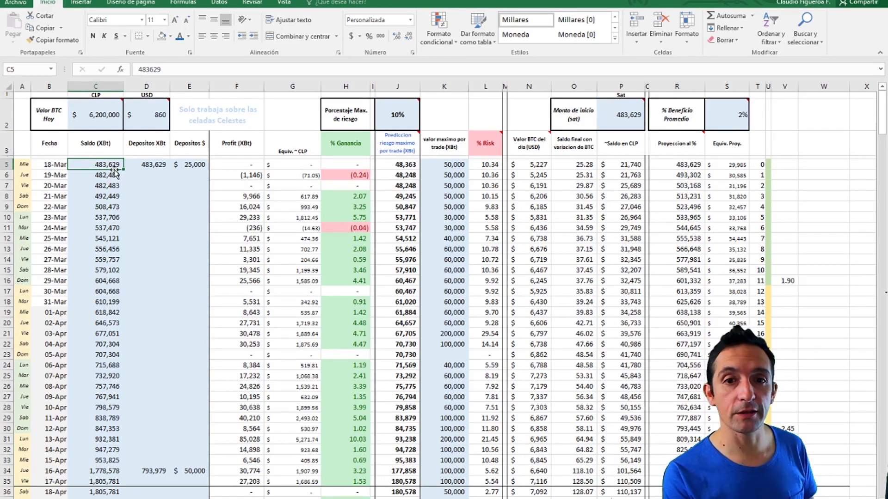
click(392, 165)
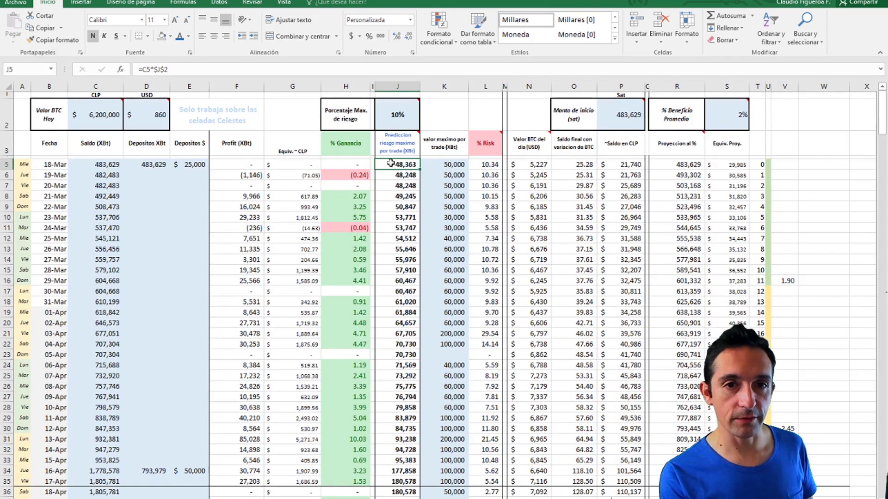
click(397, 115)
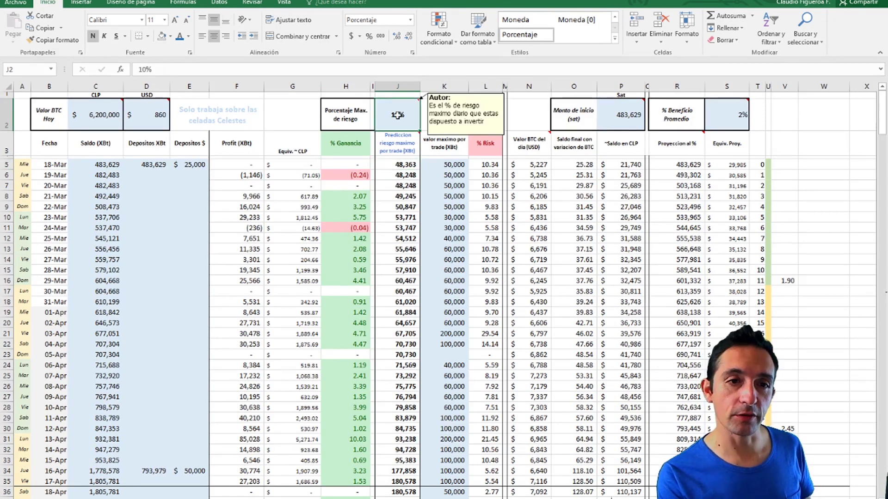
click(99, 166)
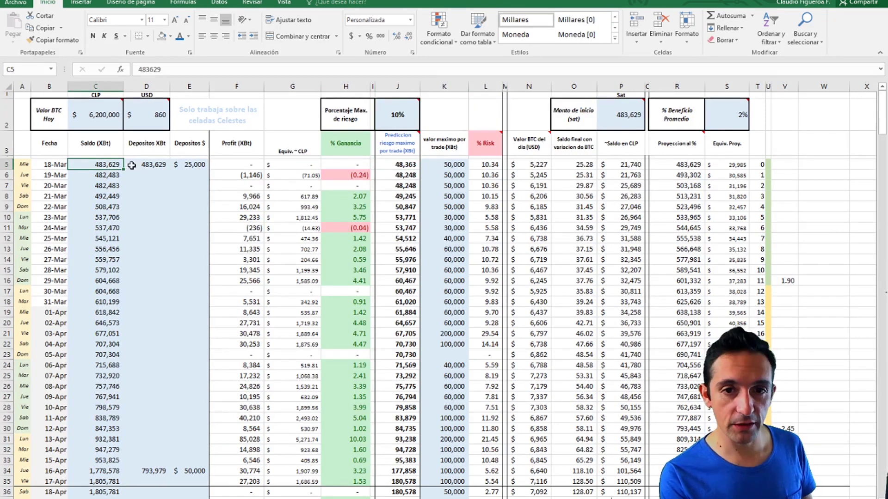
click(399, 164)
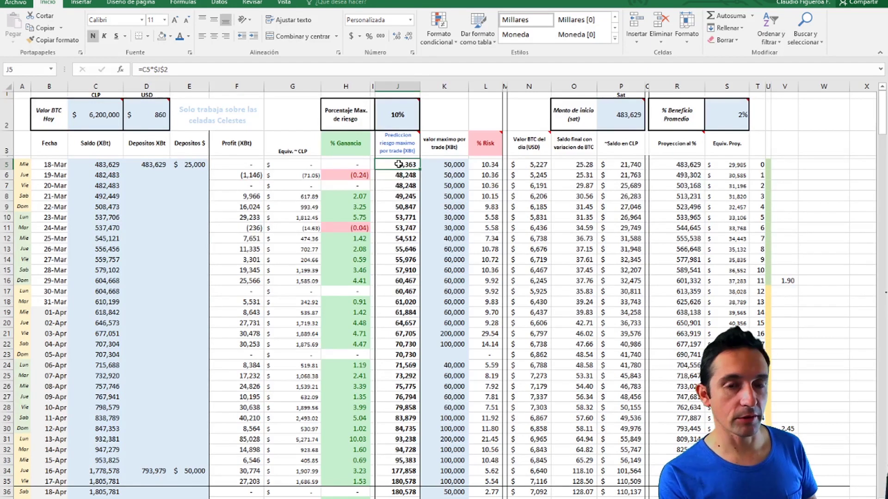
- Compare the 18-Mar maximum trade value in K5 with the predicted maximum risk in J5 and the balance in C5
click(443, 166)
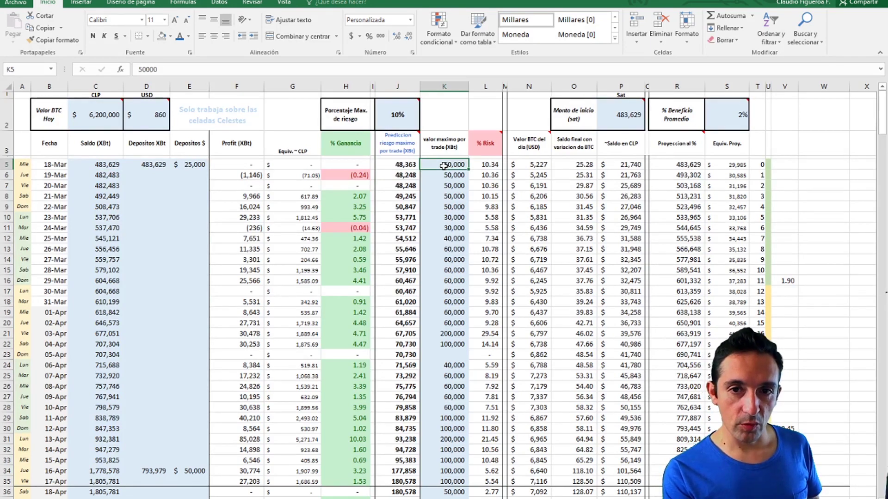
click(392, 165)
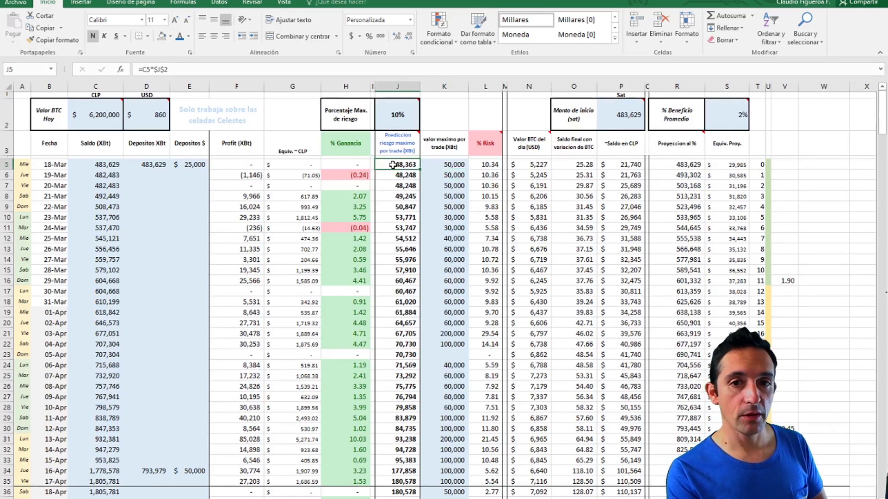
click(448, 166)
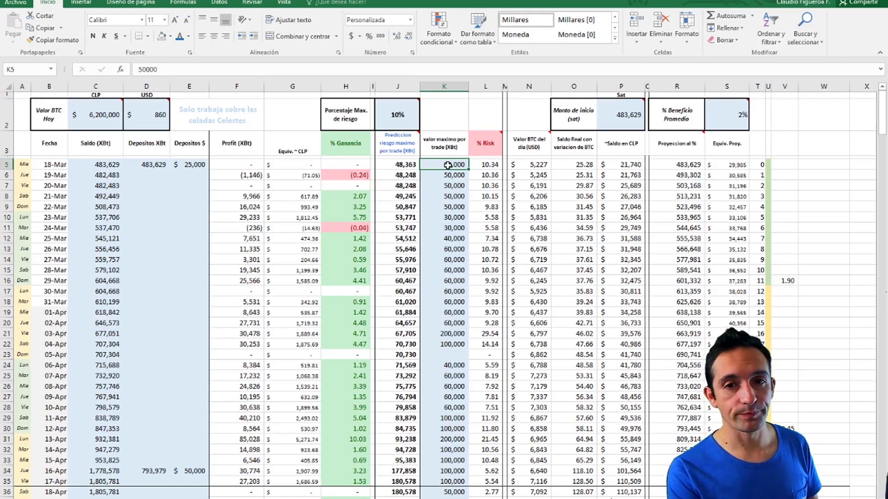
click(81, 166)
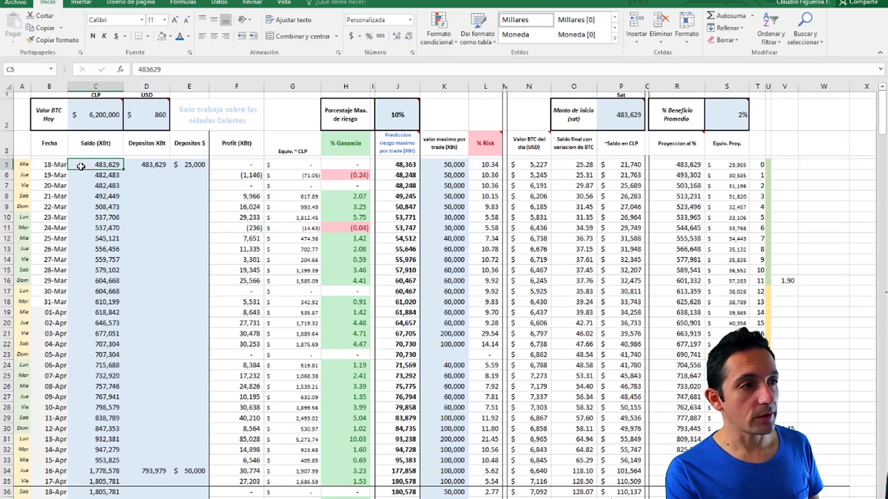
click(395, 166)
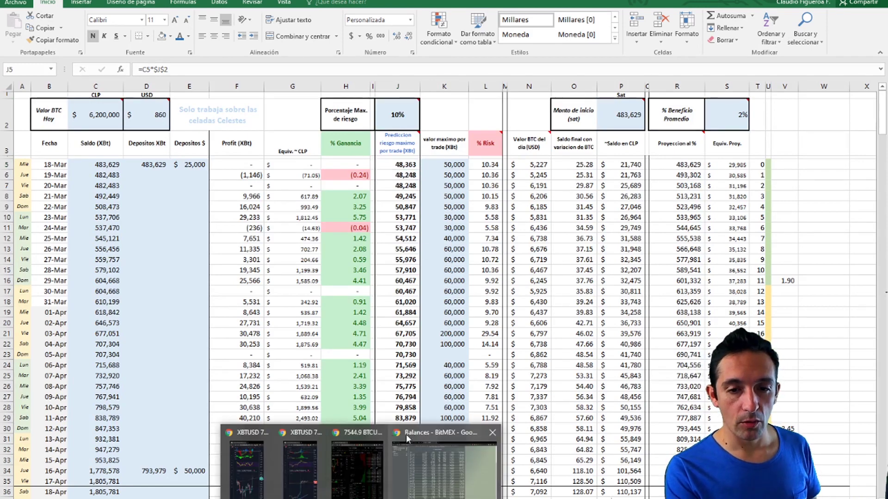
- Switch to BitMEX, open the trading page and try XBTUSD limit order quantities of 100 and finally 90 USD
click(426, 437)
scroll(106, 119, up, 4)
click(157, 38)
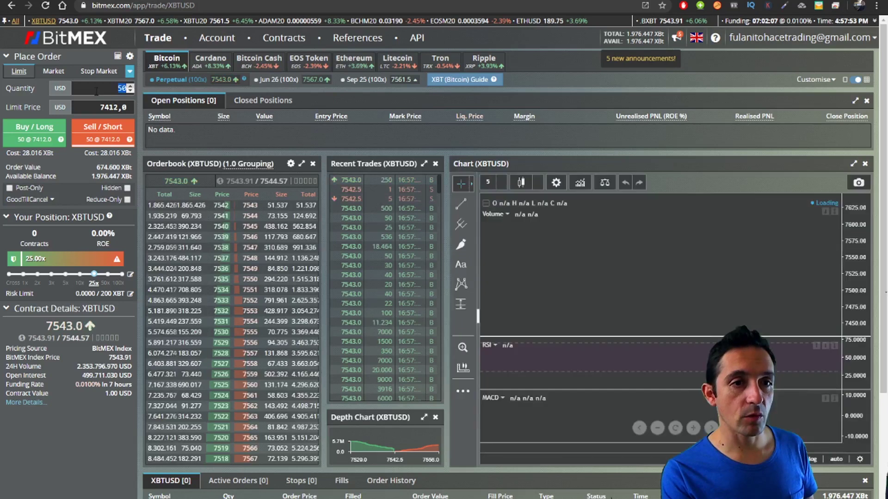
double_click(113, 92)
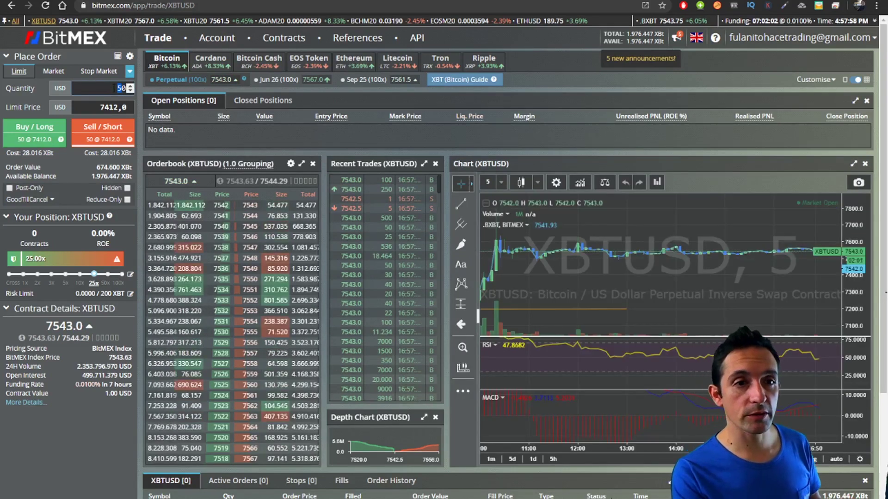
text(100)
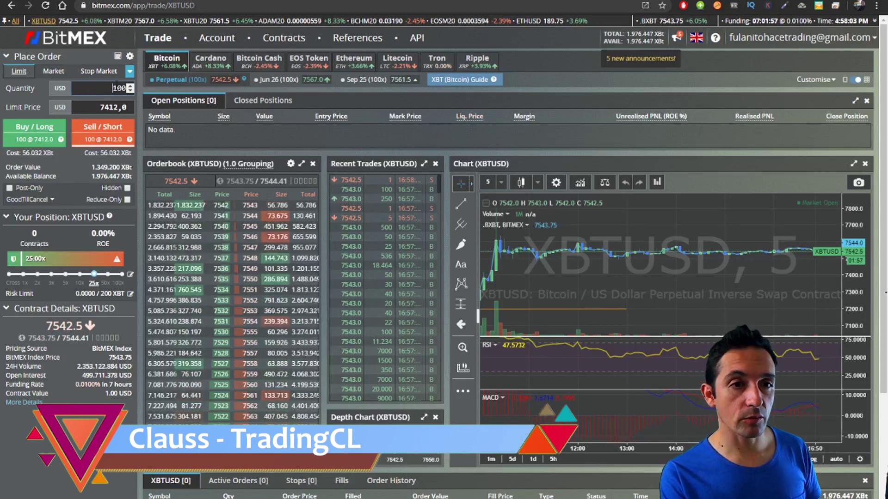
drag(110, 88, 144, 94)
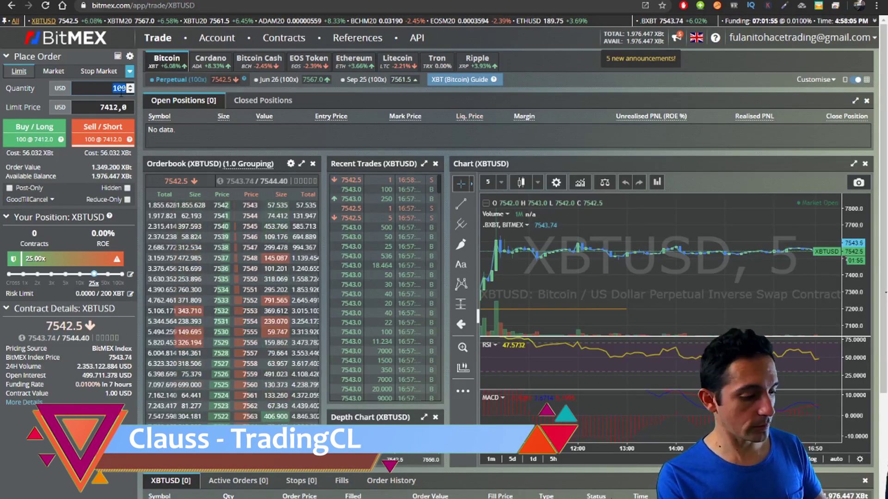
text(90)
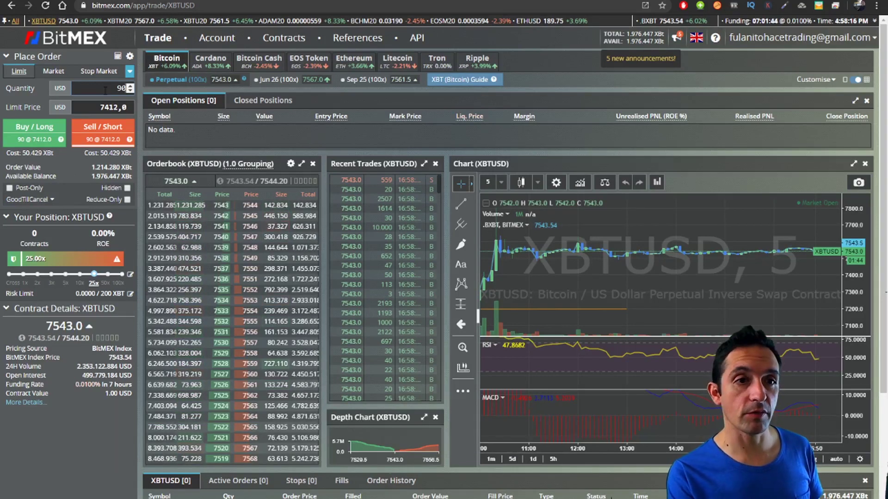
- In the blank sheet, enter 483629 as the 18-Mar XBt deposit in D5 and copy it to the balance in C5
mouse_move(37, 90)
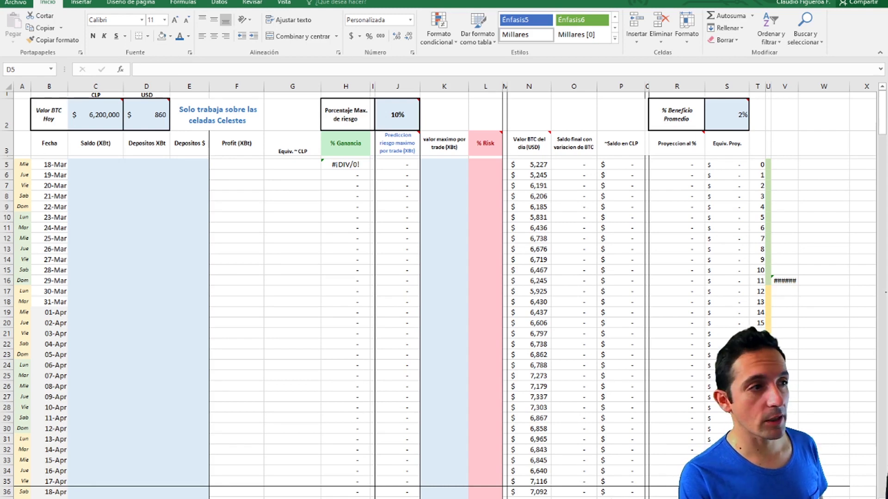
click(96, 164)
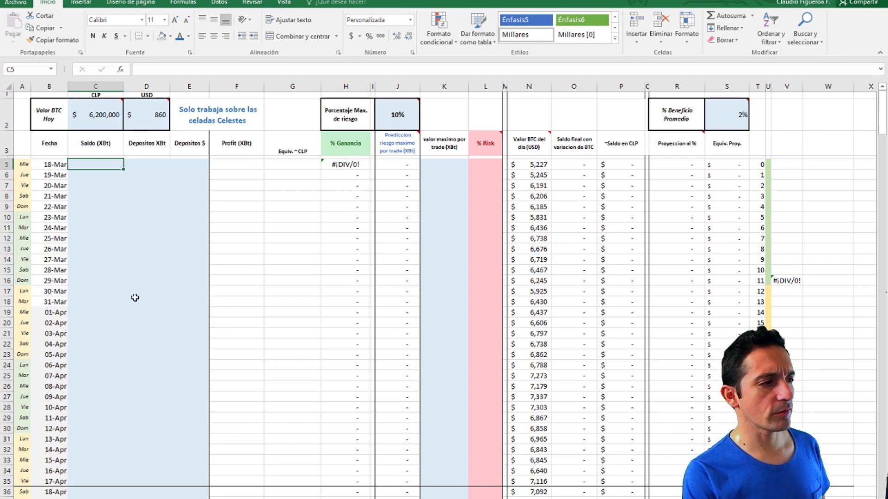
click(150, 166)
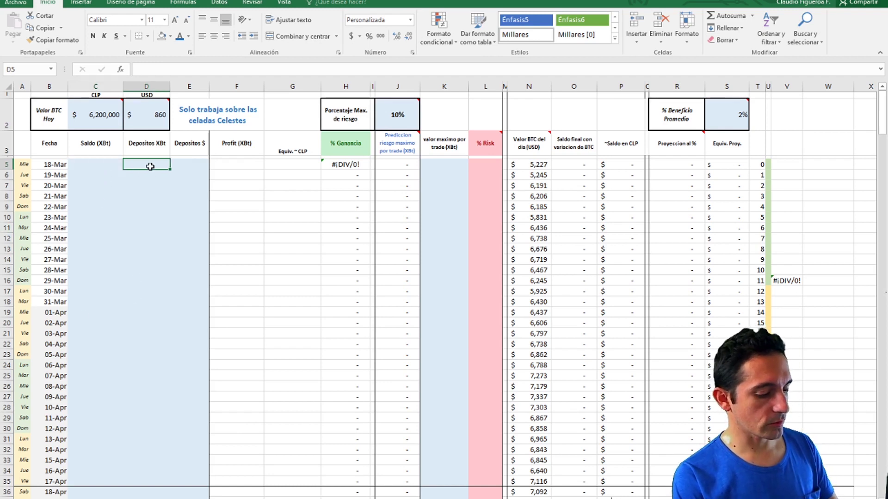
text(483629)
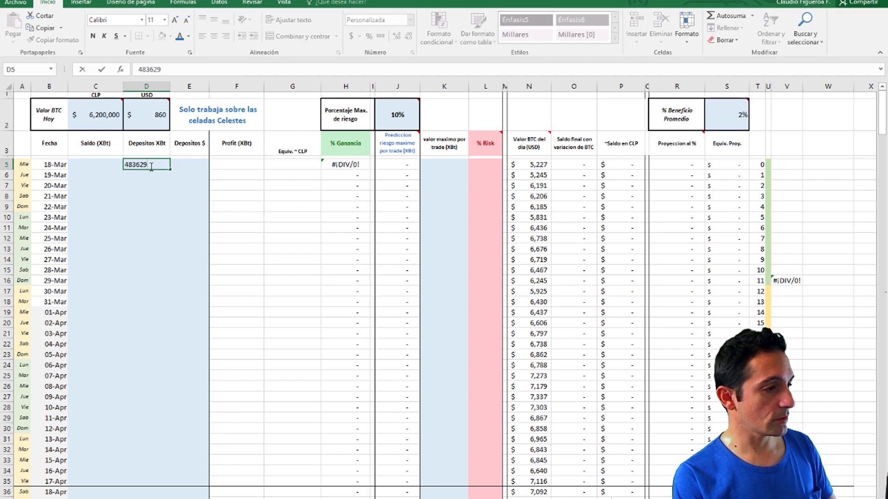
click(108, 169)
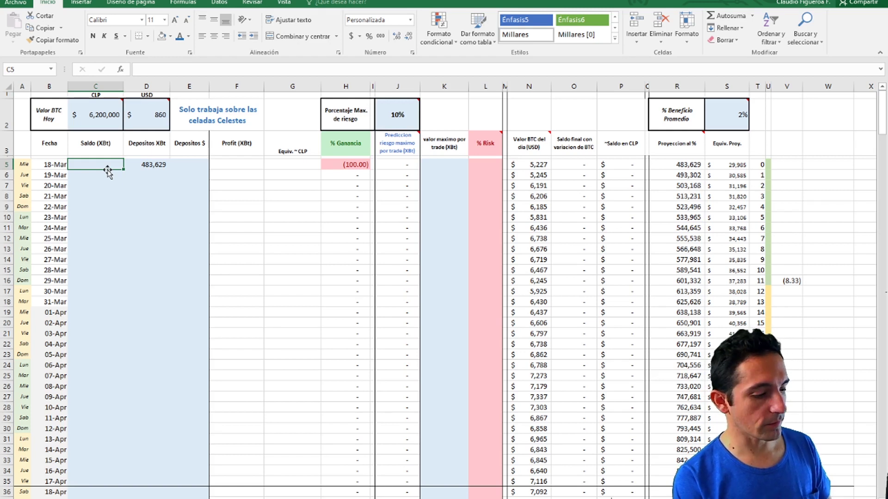
click(142, 166)
key(ctrl+c)
click(99, 166)
key(ctrl+v)
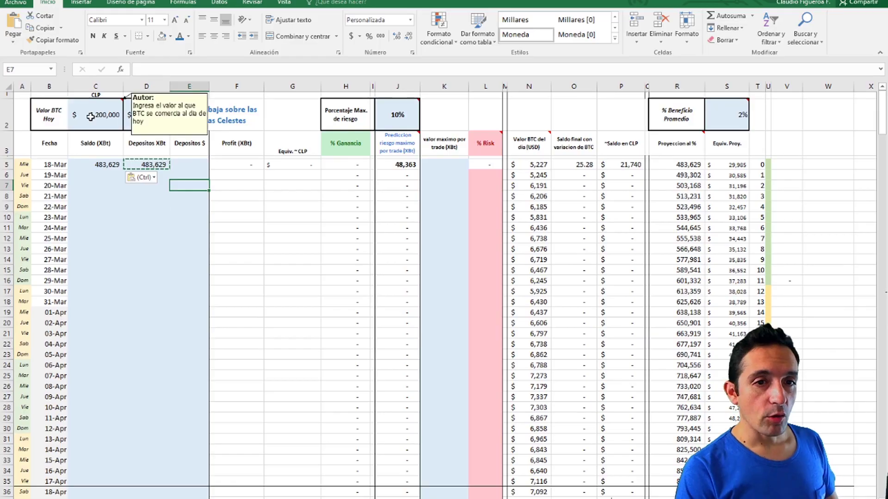
- Record the 25,000 deposit in E5 and enter the 19-Mar to 24-Mar balances in C6:C11: 482483, 492449, 508473, 537706, 537470, 545121
click(99, 115)
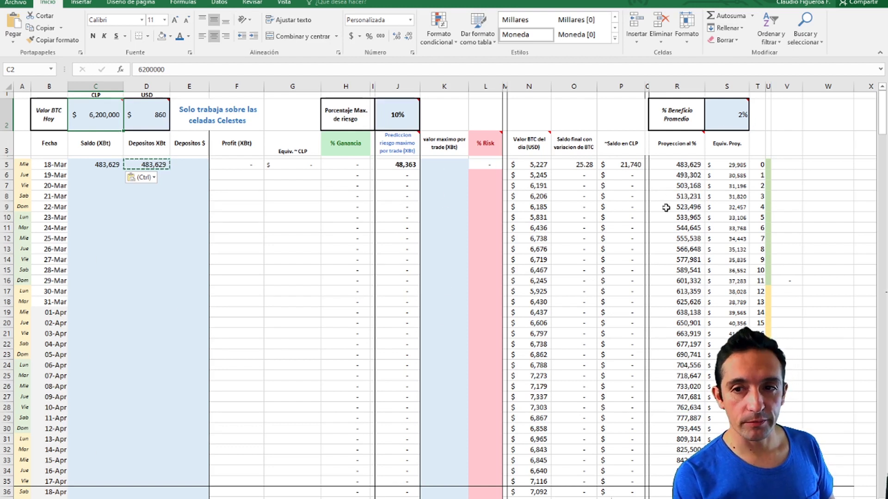
click(292, 165)
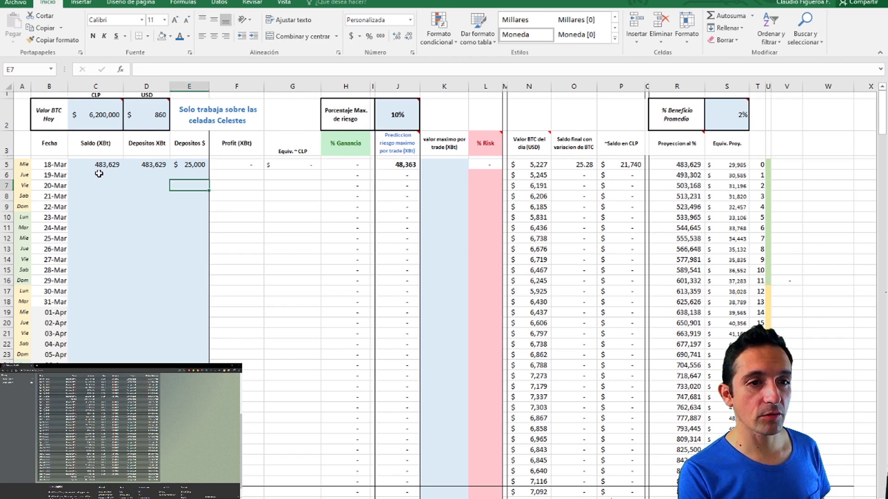
click(99, 174)
text(482483 492449 508473 537706 537470 545121)
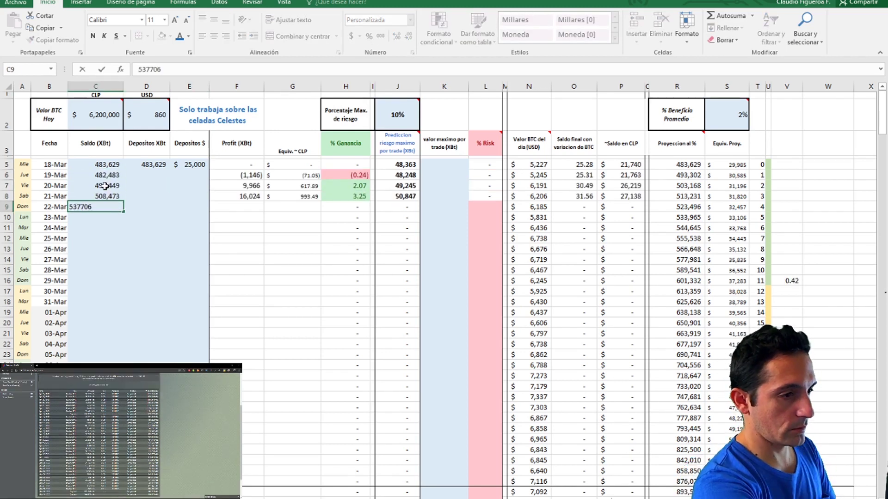
key(Return)
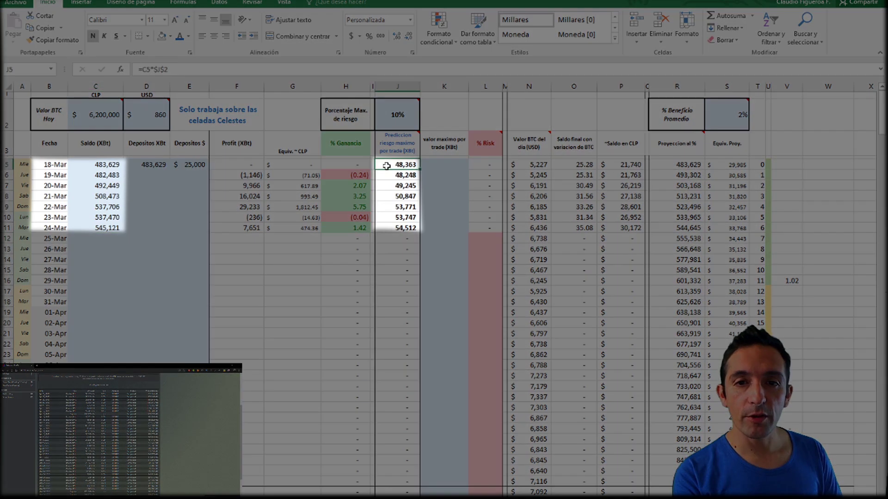
- Examine the predicted maximum risk per trade for each day from 19-Mar to 24-Mar in J6:J11
click(390, 175)
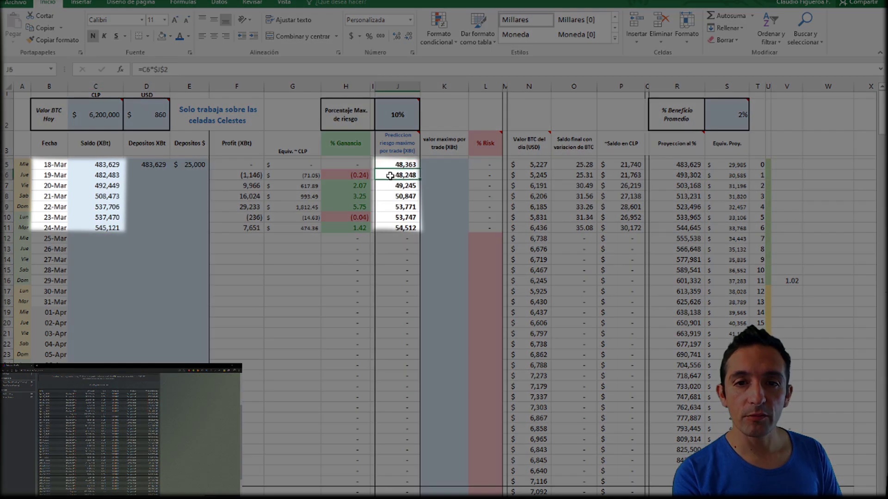
click(387, 187)
click(387, 197)
click(387, 207)
click(387, 218)
click(389, 229)
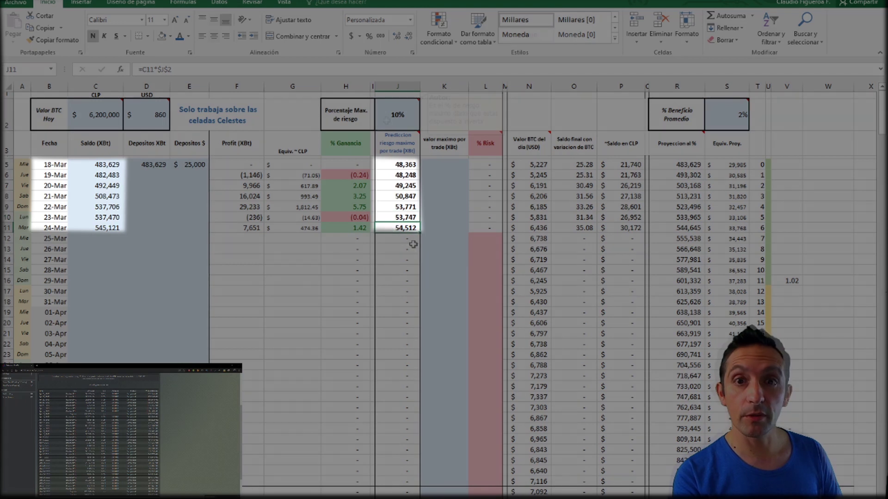
- Try a maximum risk percentage of 15% in J2 and restore it to 10%
click(386, 121)
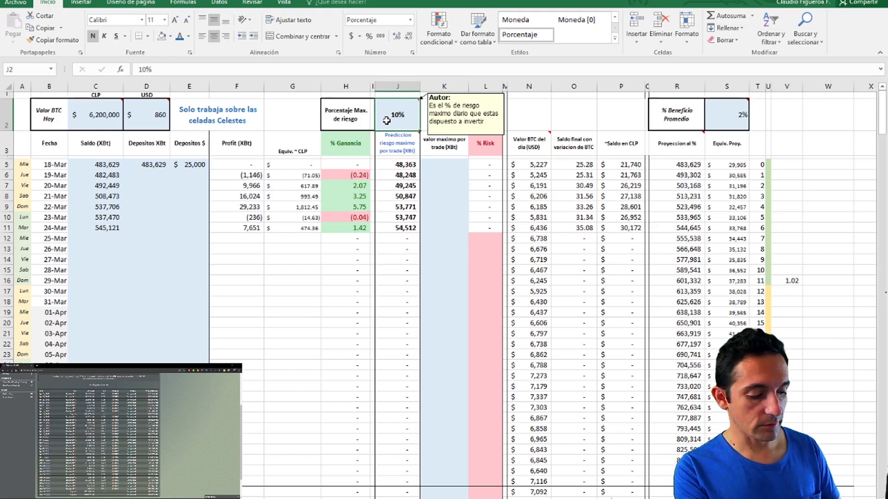
text(15)
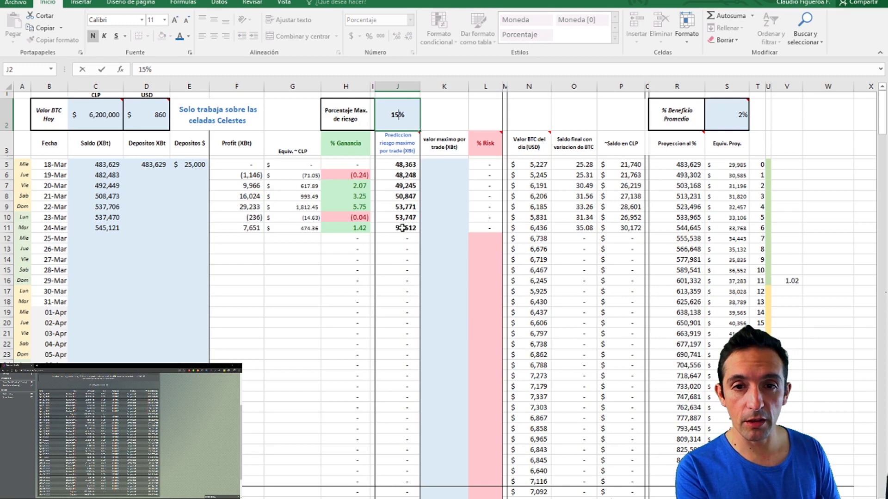
key(Return)
key(Return)
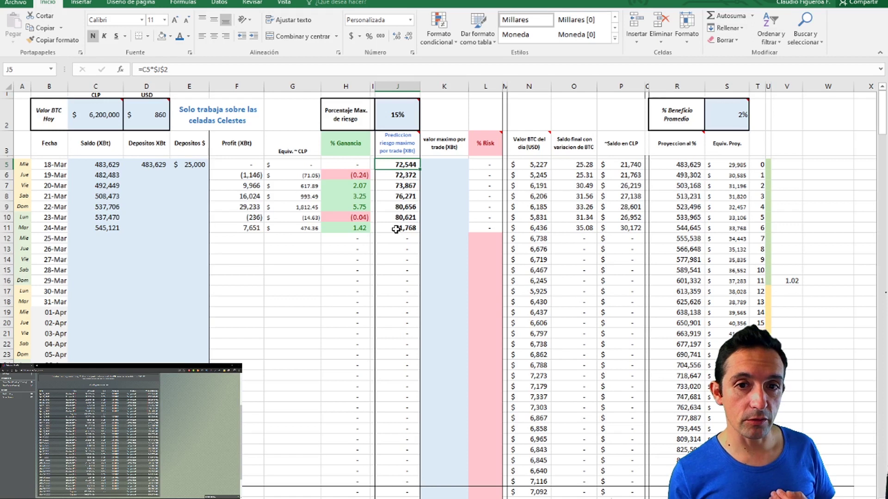
click(397, 115)
text(10)
click(397, 185)
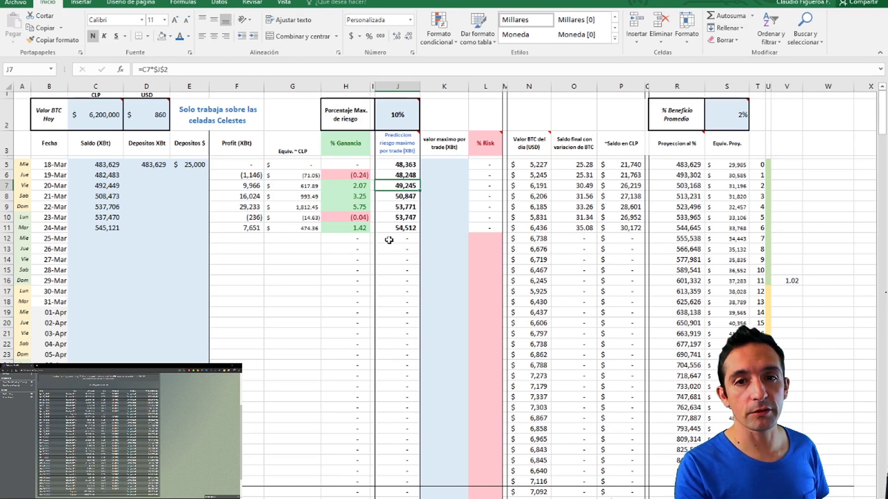
- Set the 18-Mar maximum trade value in K5 to 50000 and check its % Risk in L5
click(442, 164)
click(388, 163)
click(438, 163)
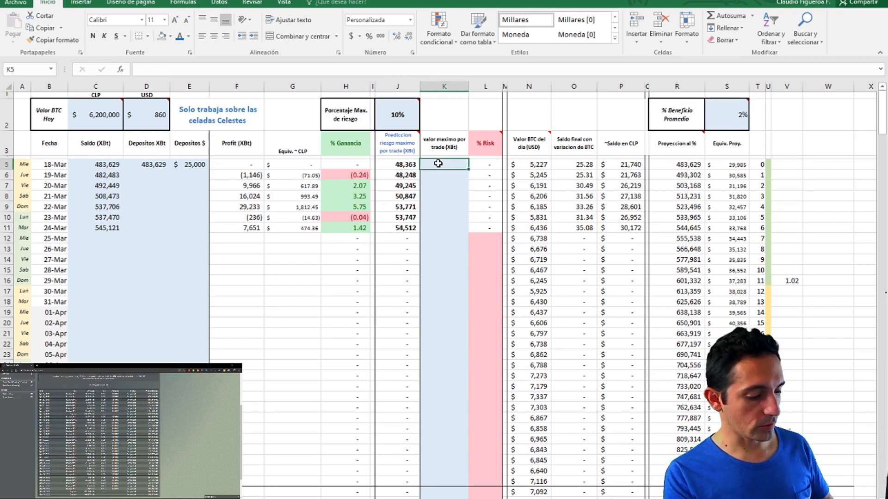
text(500000)
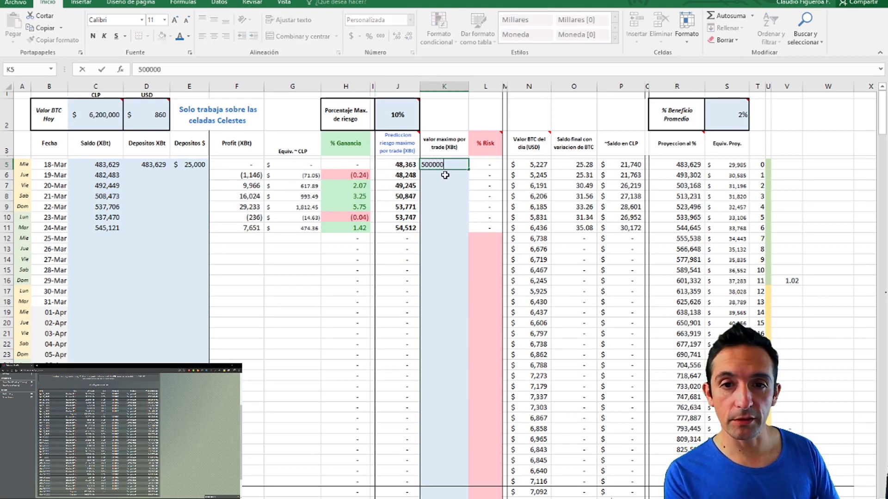
key(Return)
click(485, 166)
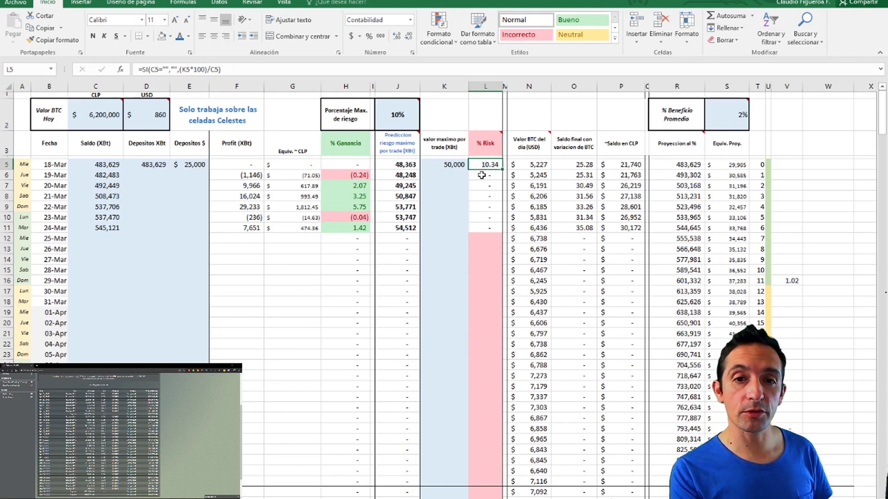
- Set the 19-Mar maximum trade value in K6 to 70000 and check its % Risk in L6
click(439, 176)
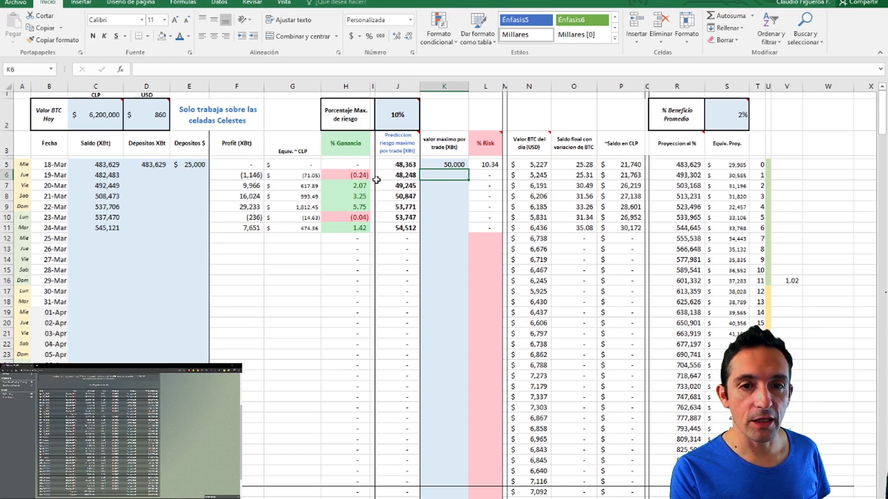
click(403, 178)
click(442, 178)
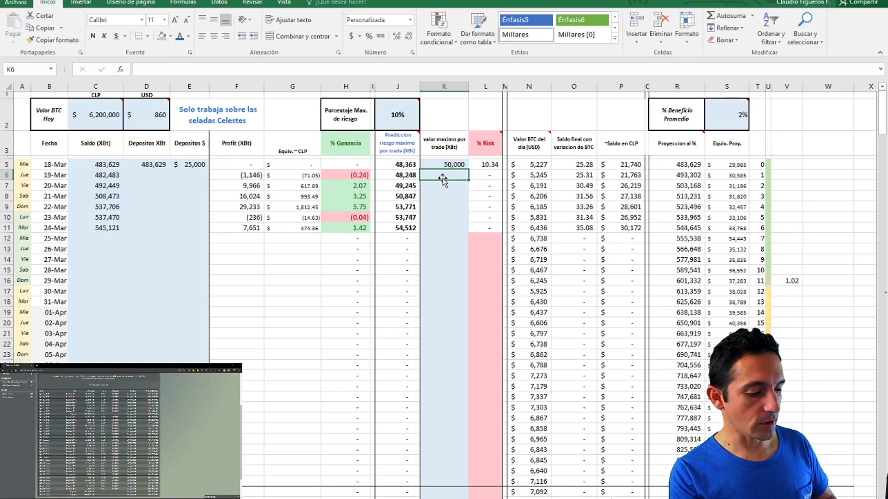
text(70000)
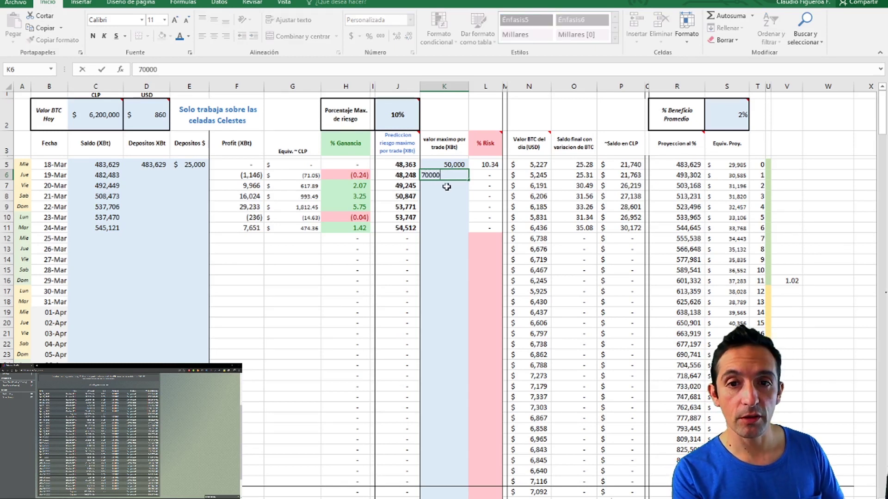
key(Return)
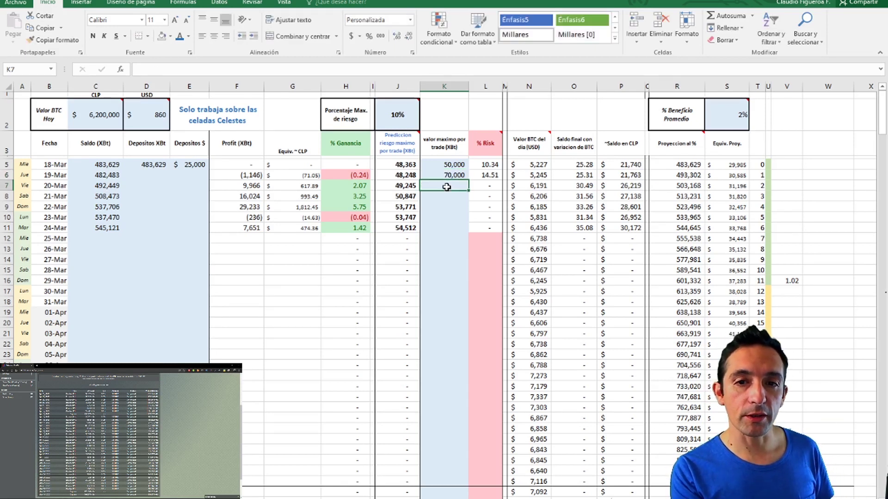
click(489, 175)
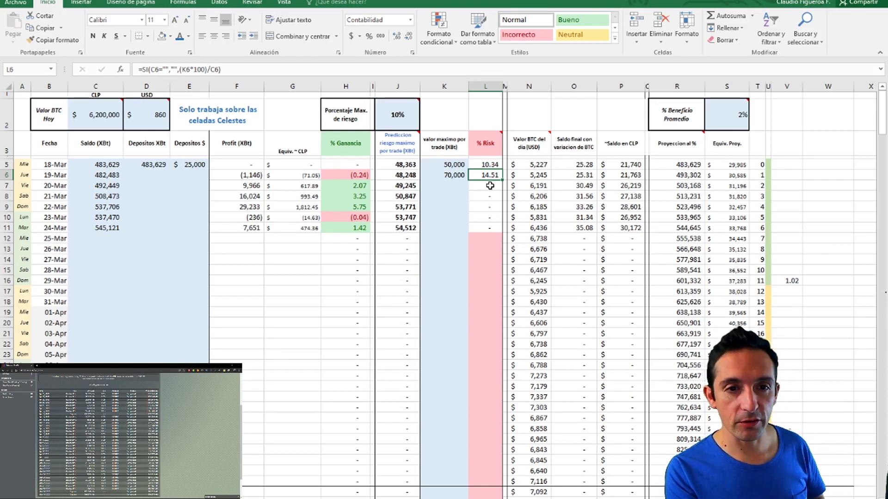
- Set the maximum risk percentage in J2 to 50% and close the Esperanza Matemática table image
click(392, 117)
text(50)
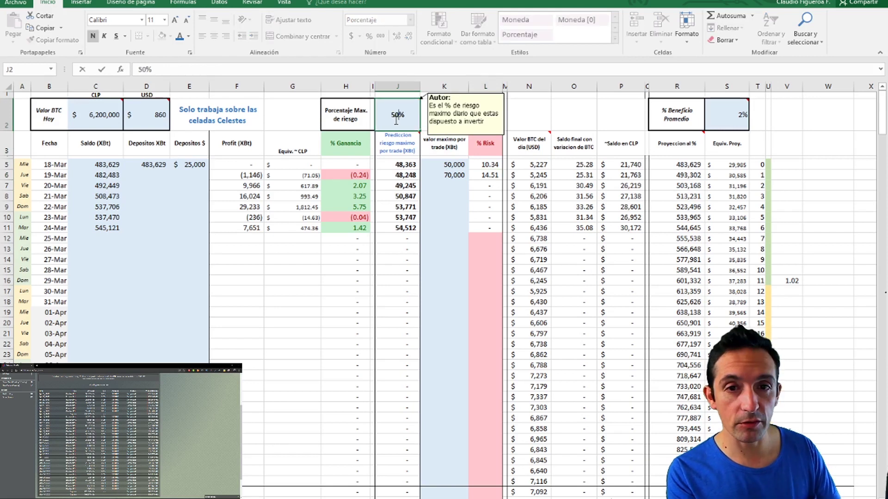
click(393, 186)
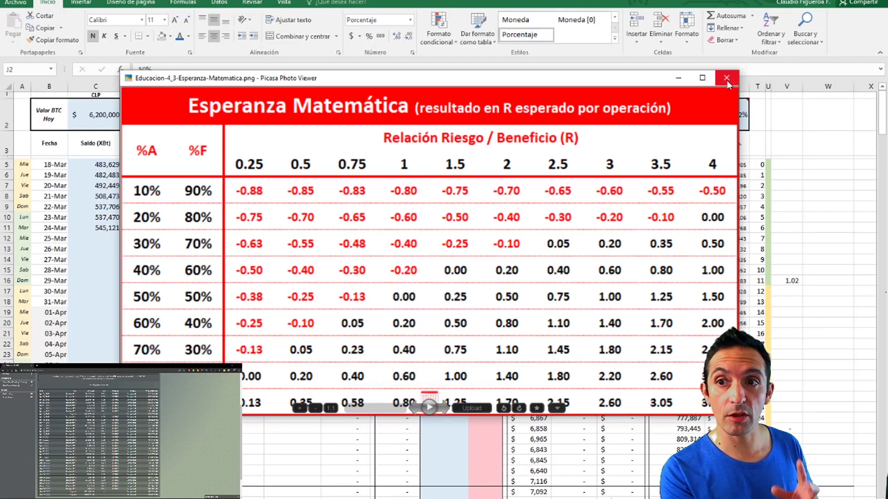
click(726, 79)
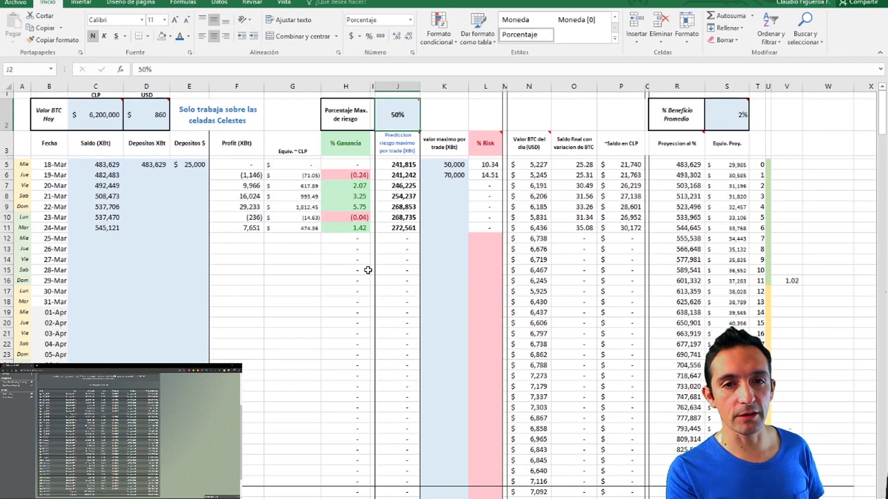
- Set the maximum risk percentage in J2 to 10%
mouse_move(398, 116)
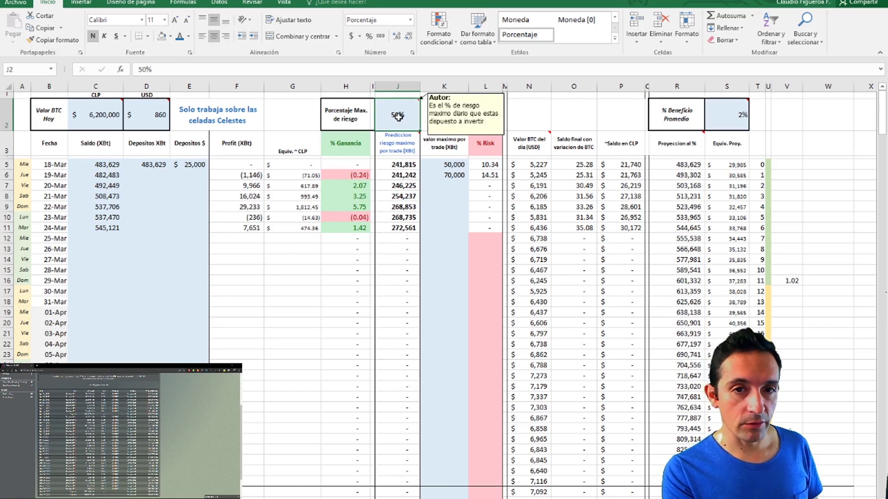
text(10)
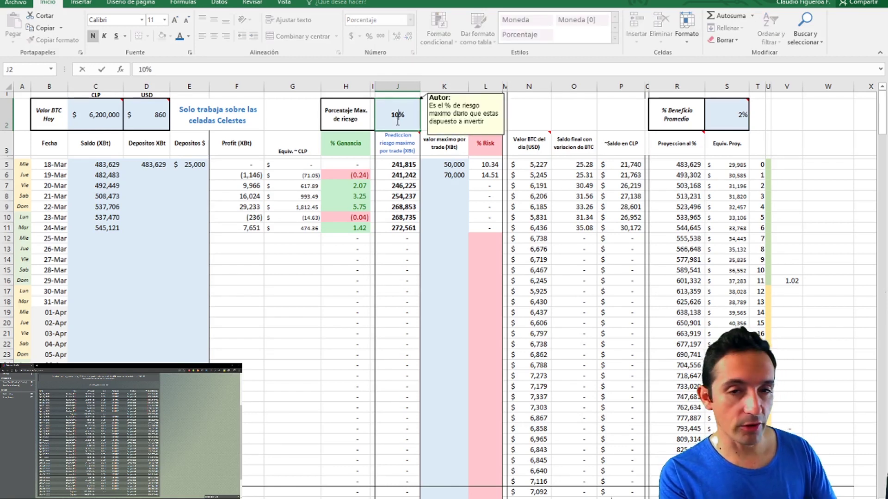
click(395, 251)
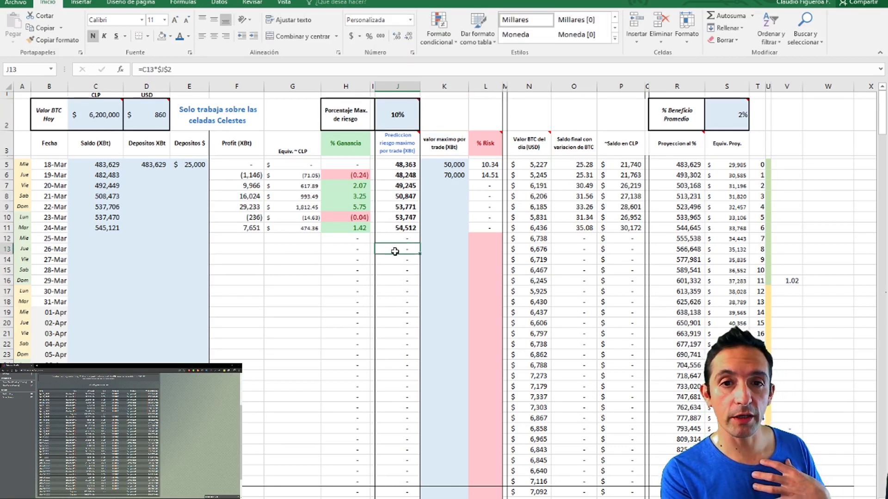
- Fill K7:K10 with maximum trade values 100,000, 150,000, 200,000 and 300,000 and compare the 18-Mar, 20-Mar and 23-Mar values with their % Risk
click(392, 106)
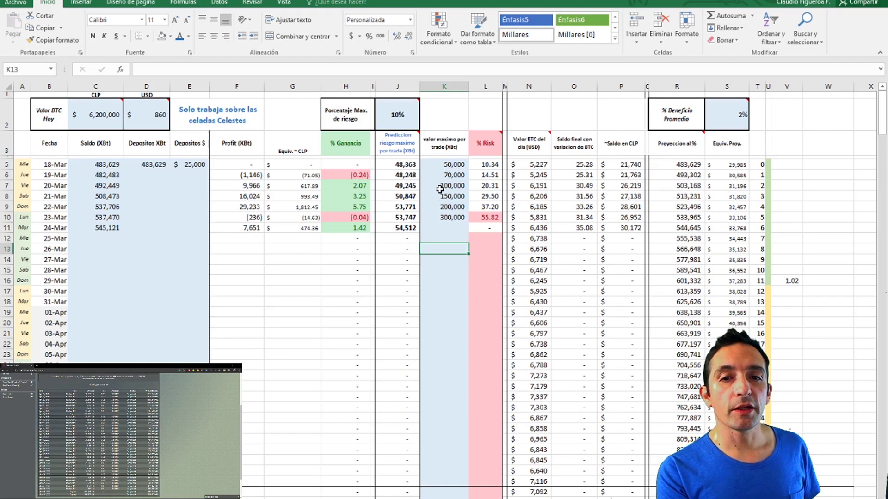
click(436, 165)
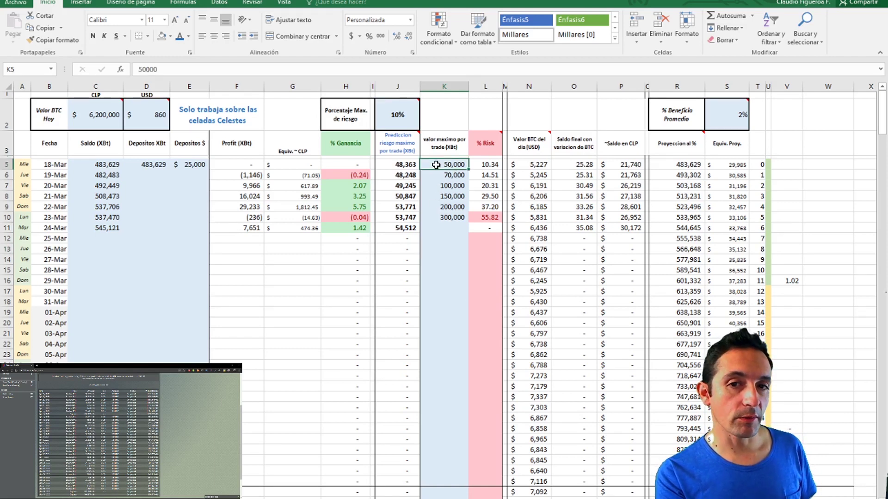
click(489, 164)
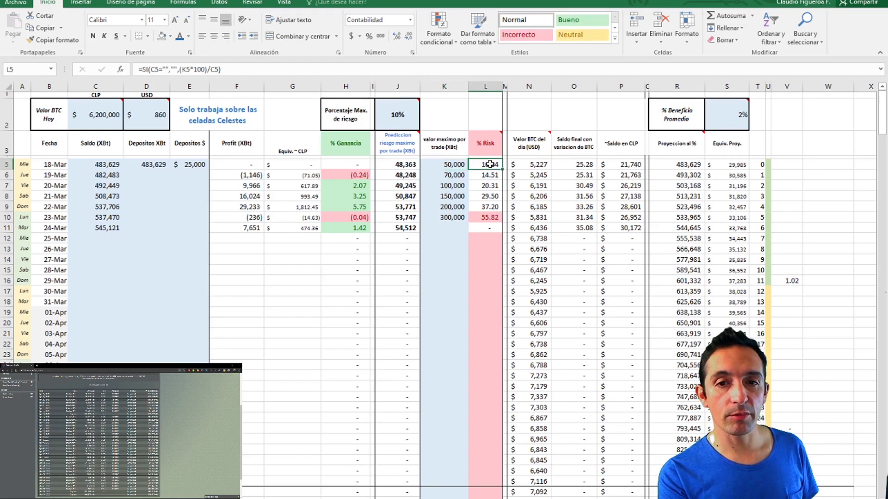
click(442, 186)
click(488, 185)
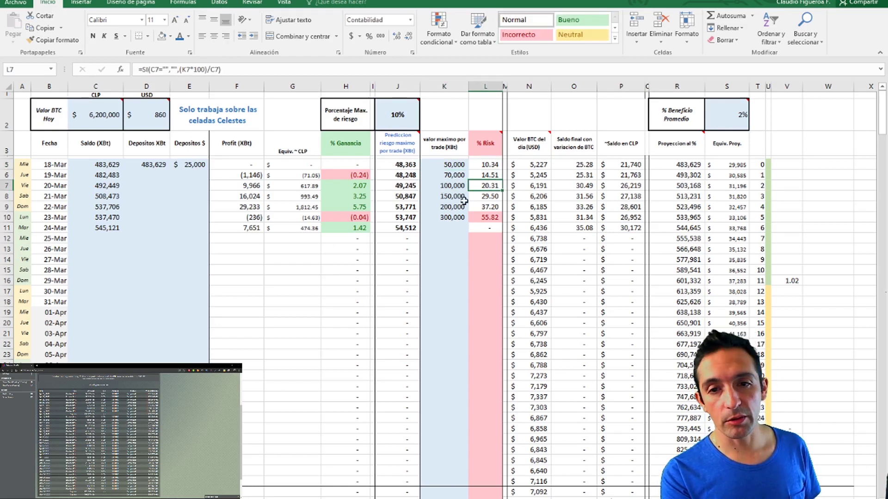
click(441, 217)
click(484, 218)
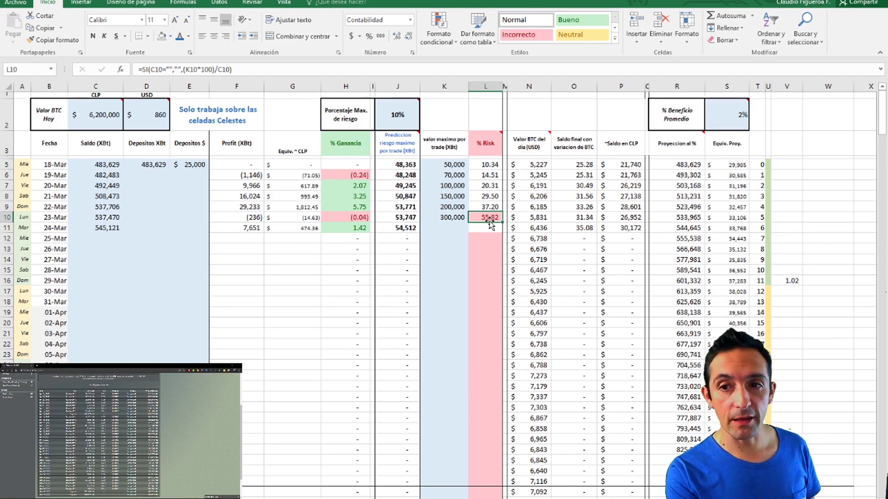
- Examine the 2% profit projection in column R down to R42 and compare it with the first days' figures
scroll(541, 368, down, 6)
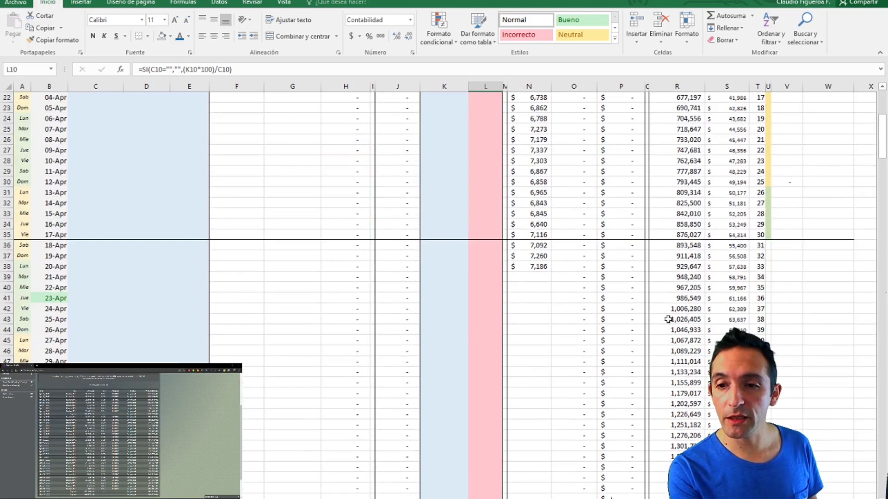
click(654, 307)
scroll(662, 309, up, 7)
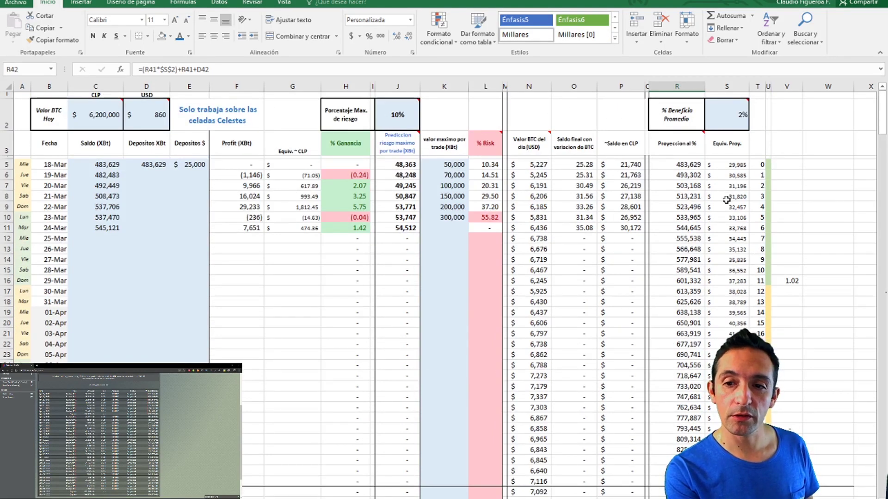
scroll(726, 200, down, 4)
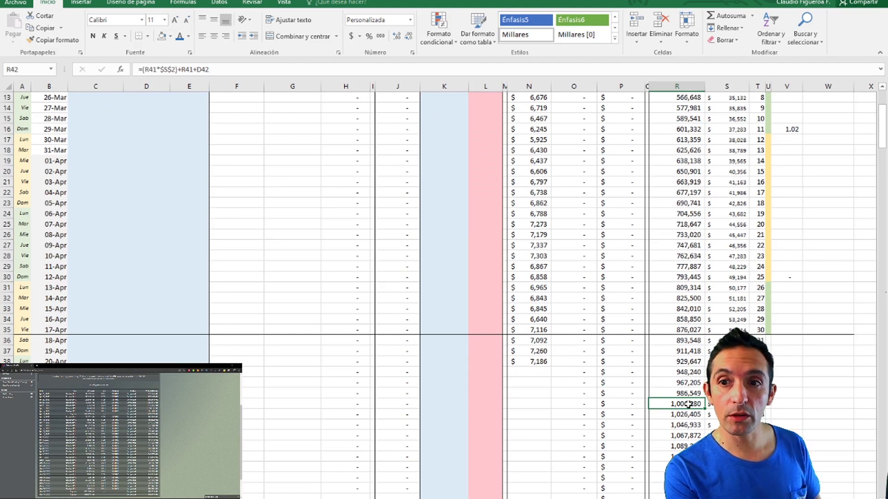
scroll(689, 403, up, 2)
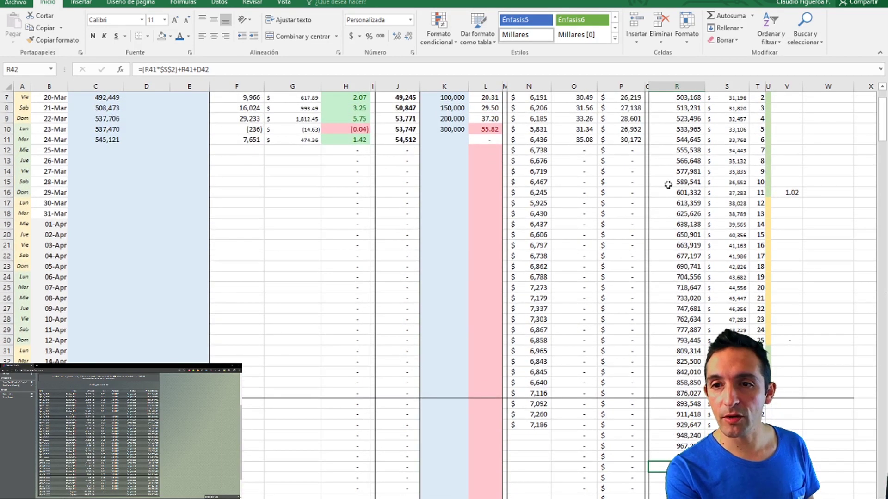
drag(657, 151, 802, 149)
key(shift+Right)
key(shift+Right)
key(shift+Right)
key(shift+Right)
key(shift+Right)
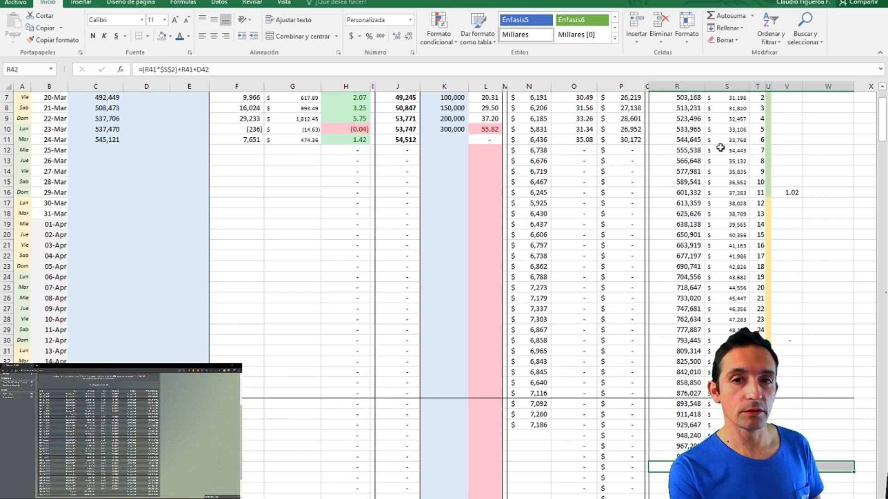
scroll(701, 208, up, 2)
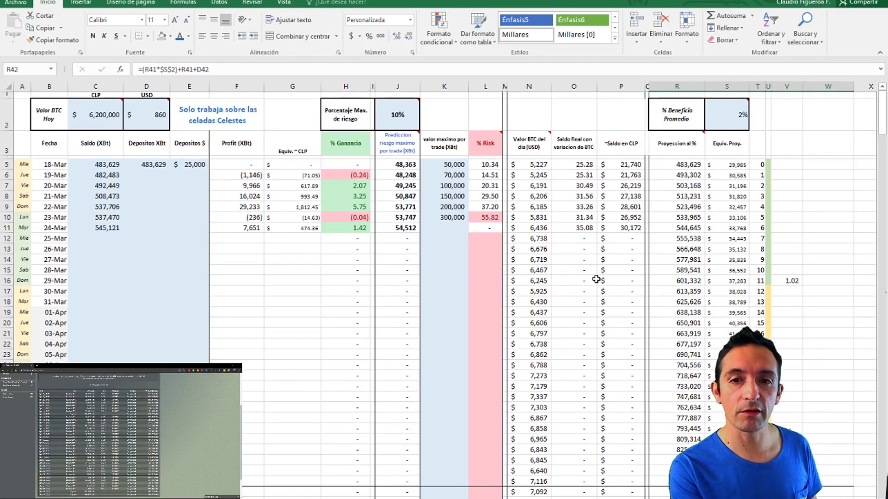
- Undo the maximum trade values entered in K5:K10 and switch to the Trading Day - Fulanito workbook
click(449, 219)
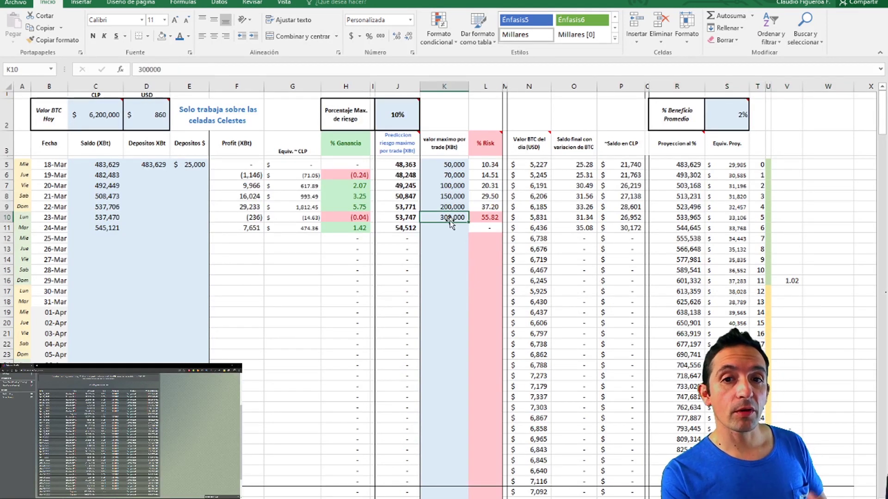
key(ctrl+z)
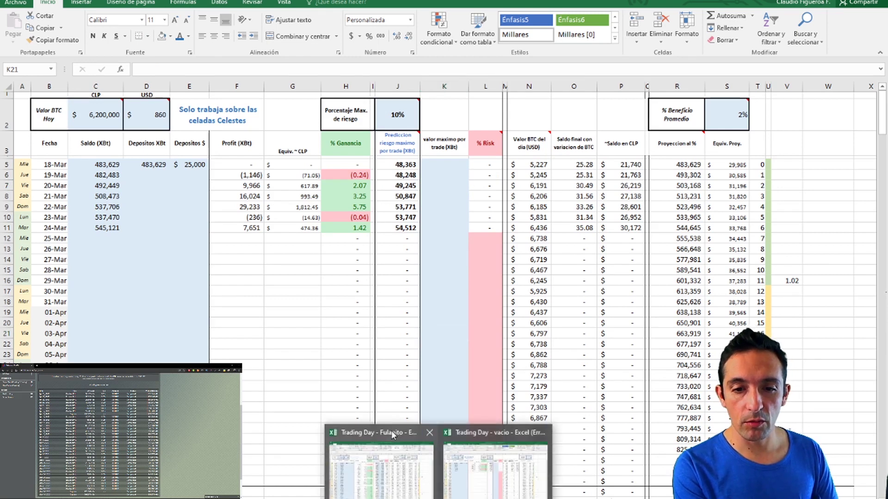
click(391, 434)
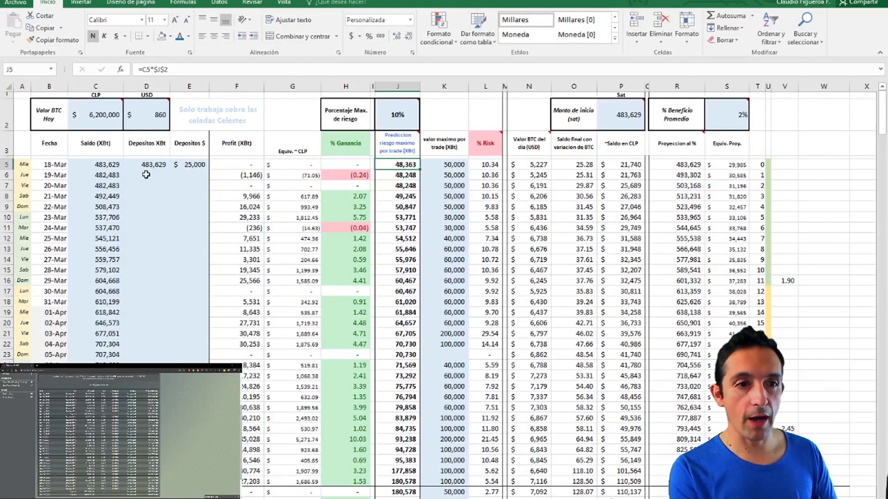
- Review the maximum trade values recorded from 18-Mar to 28-Mar in K5:K15
click(436, 164)
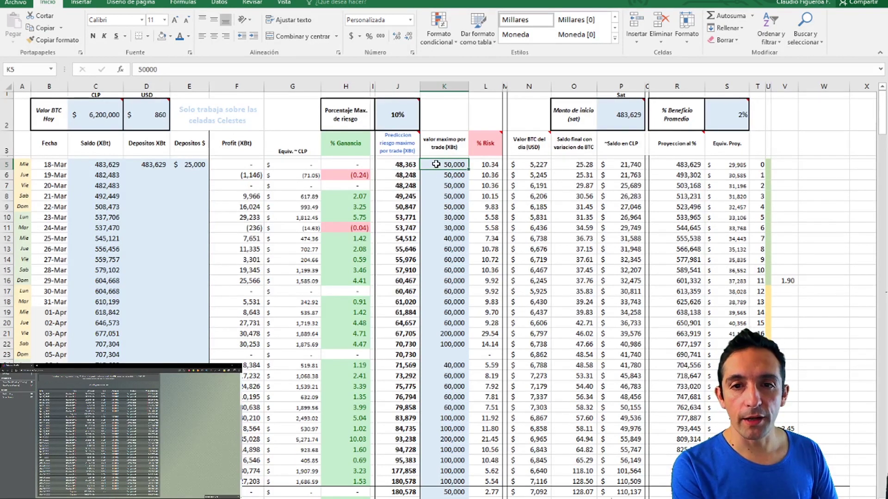
click(441, 218)
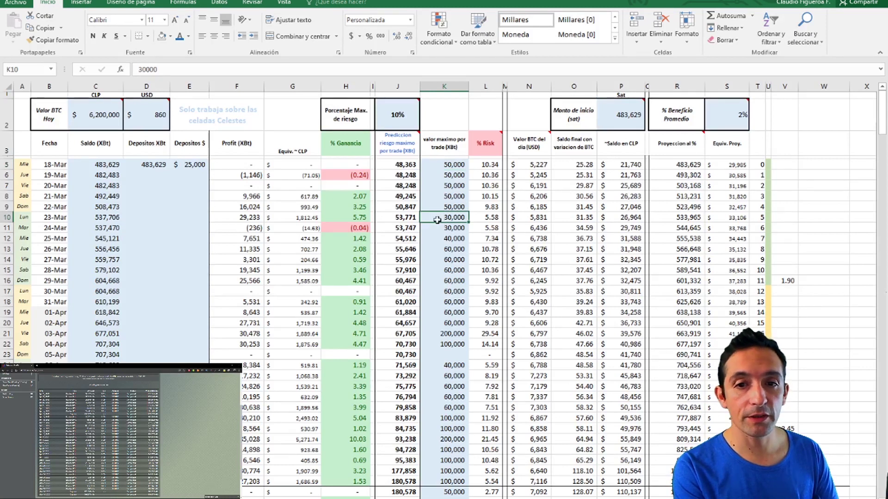
click(438, 227)
click(438, 238)
click(437, 249)
click(438, 260)
click(437, 270)
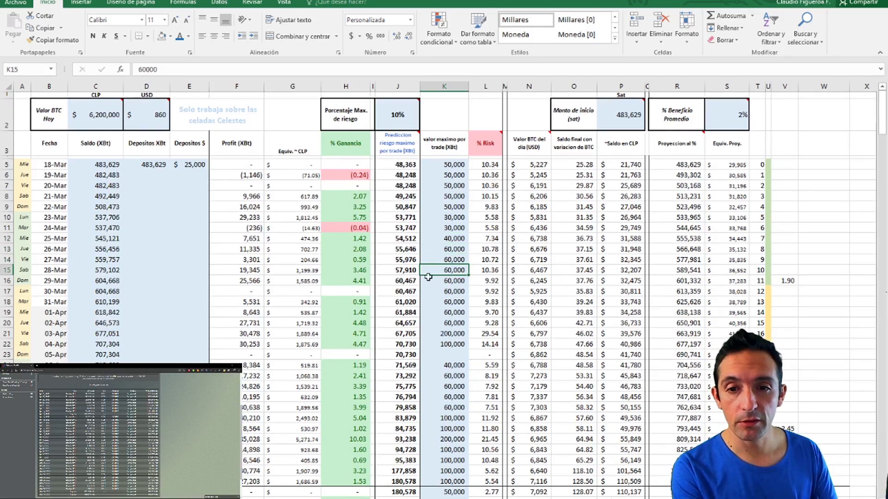
- Inspect the 03-Apr and 04-Apr rows and compare the 03-Apr maximum trade value with its % Risk and % Ganancia
click(435, 335)
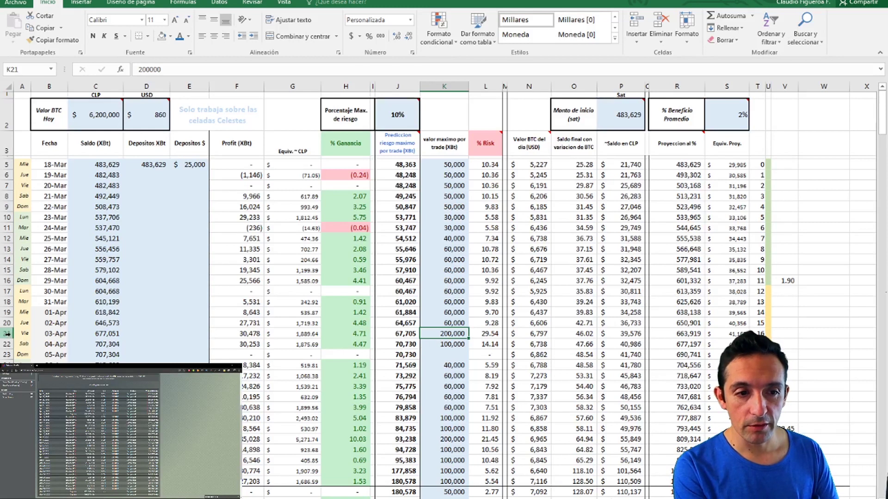
drag(7, 334, 8, 344)
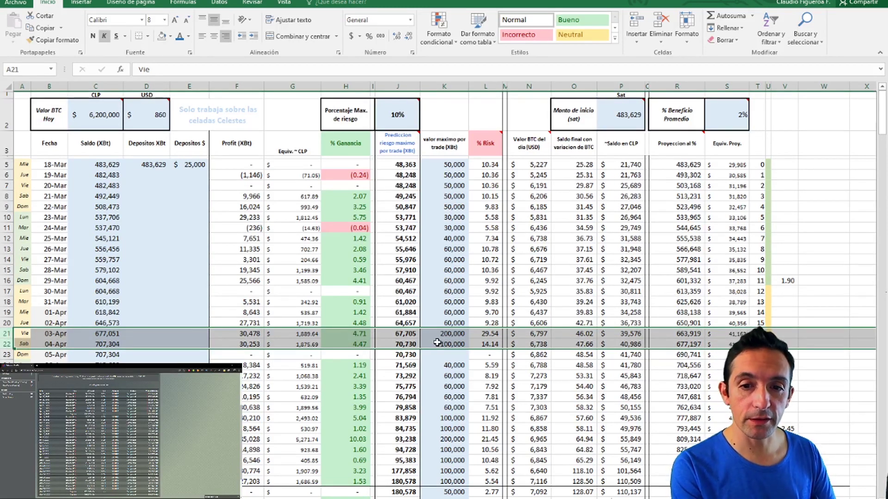
click(424, 334)
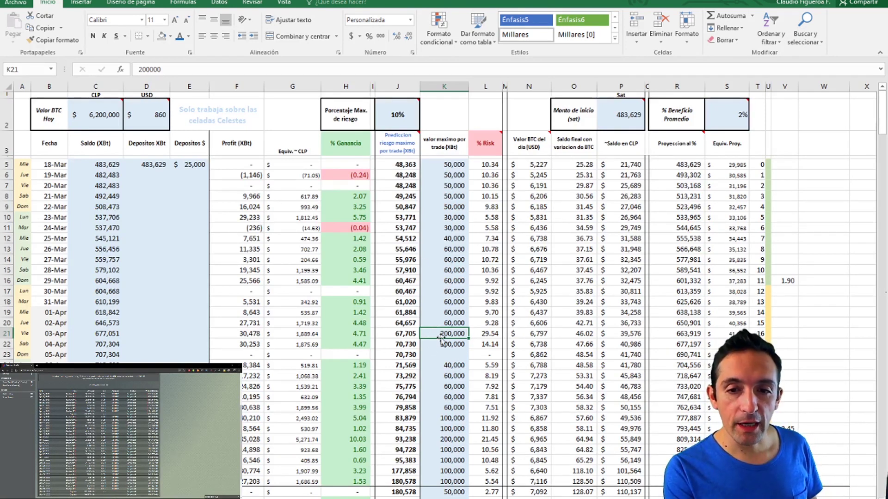
click(479, 333)
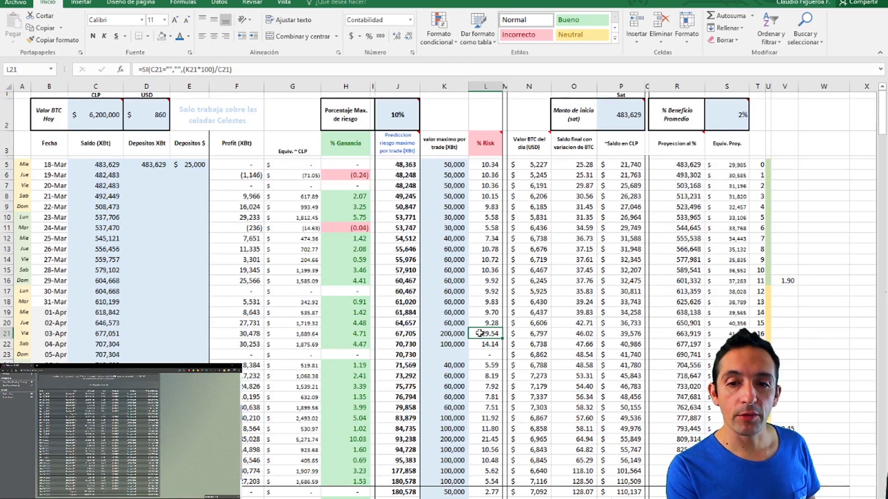
click(340, 333)
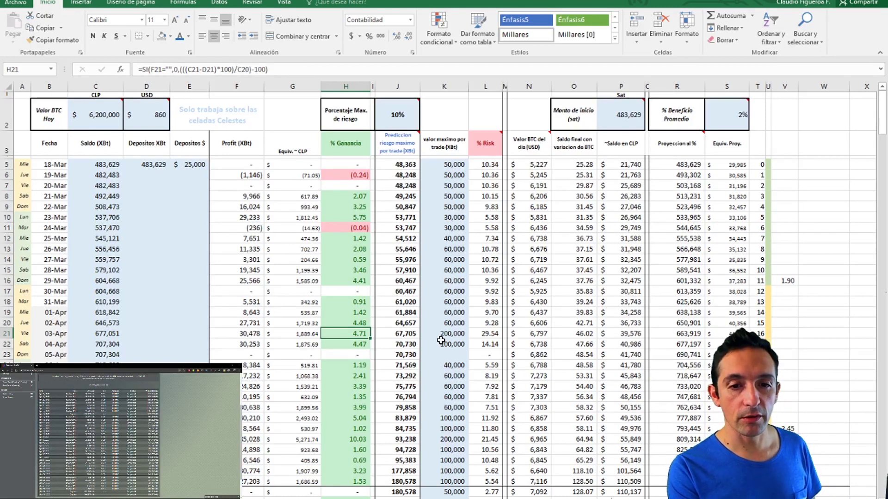
- Compare the 06-Apr and 07-Apr trade sizes and gains with the % Ganancia of 03-Apr
click(440, 366)
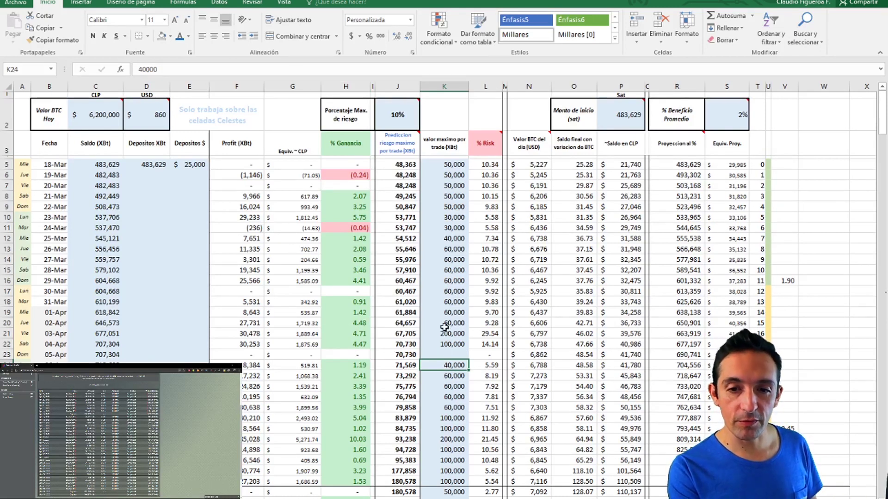
click(6, 375)
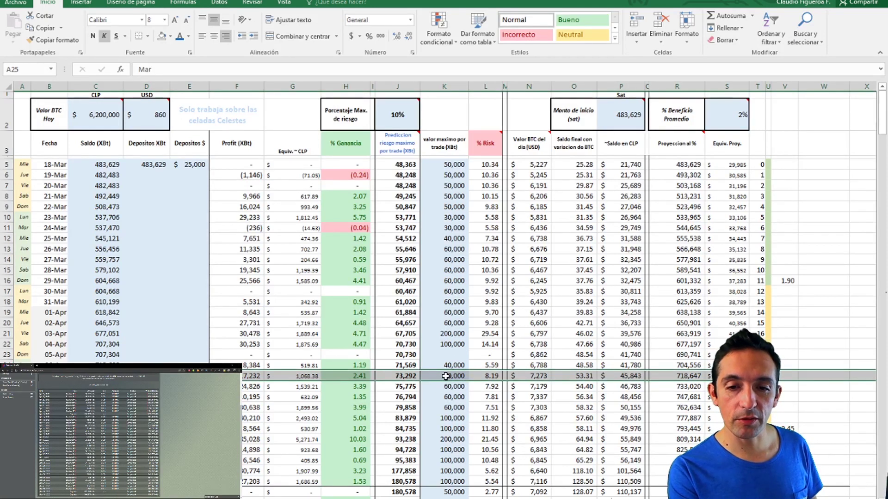
click(350, 376)
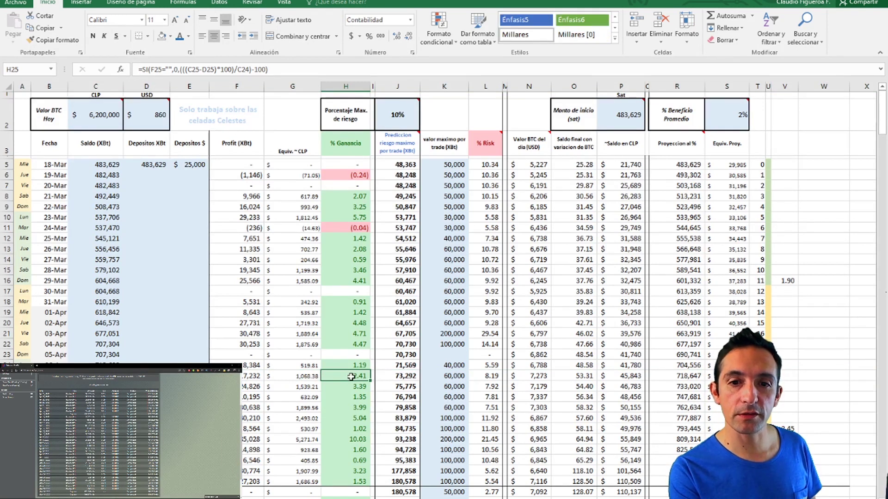
click(350, 334)
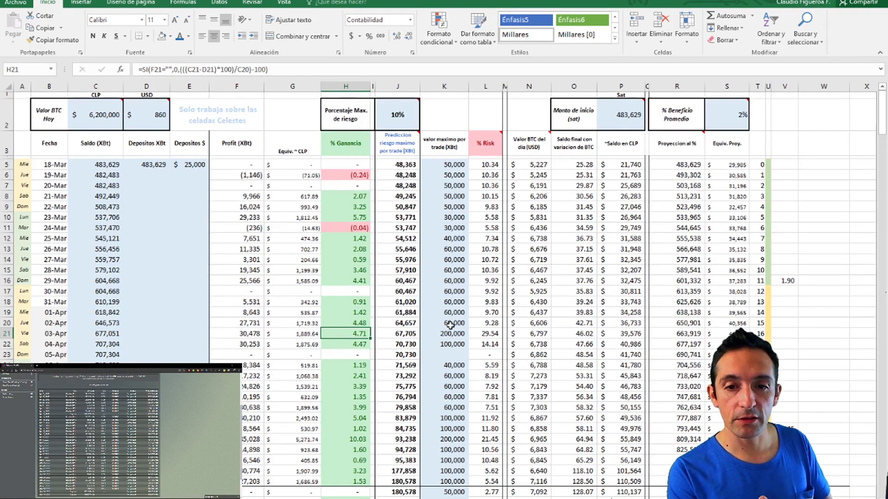
- Compare the 18-Mar, 31-Mar and 03-Apr maximum trade values and highlight the 03-Apr and 28-Mar rows
click(434, 165)
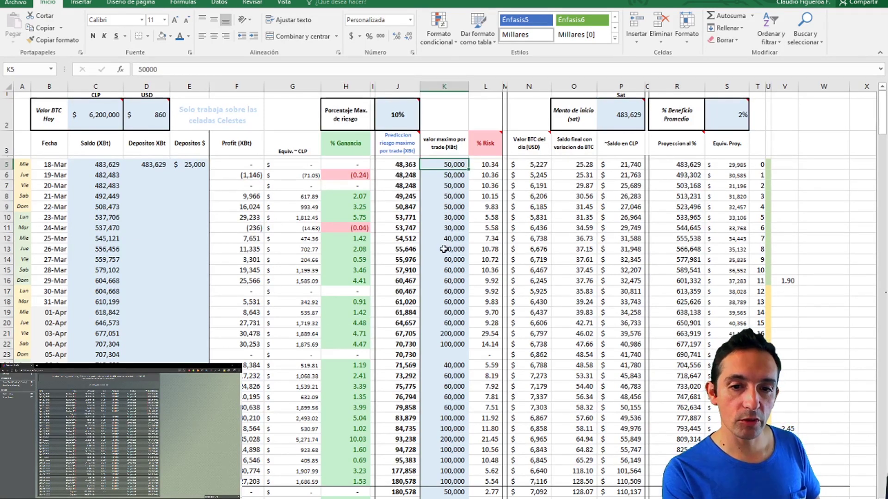
click(439, 302)
click(434, 334)
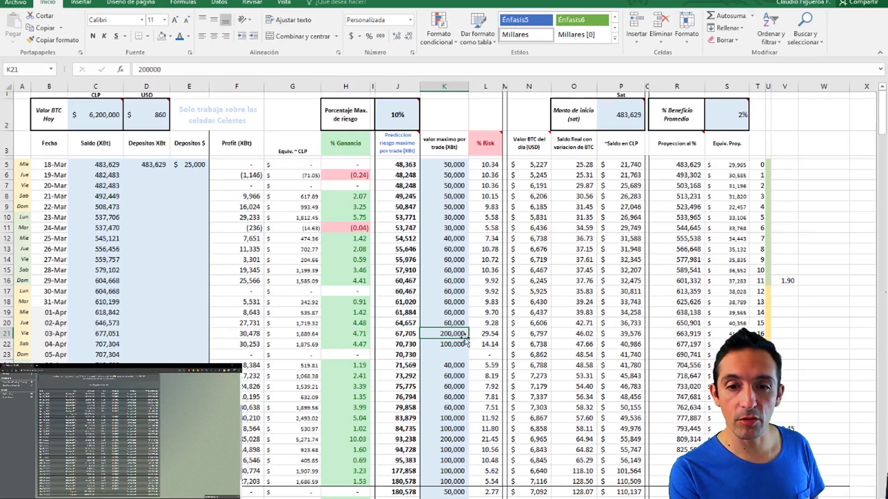
click(6, 333)
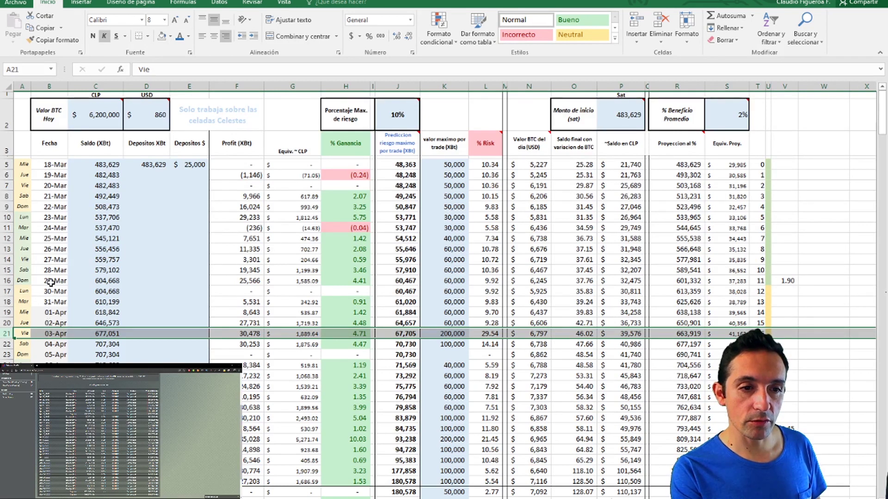
click(5, 271)
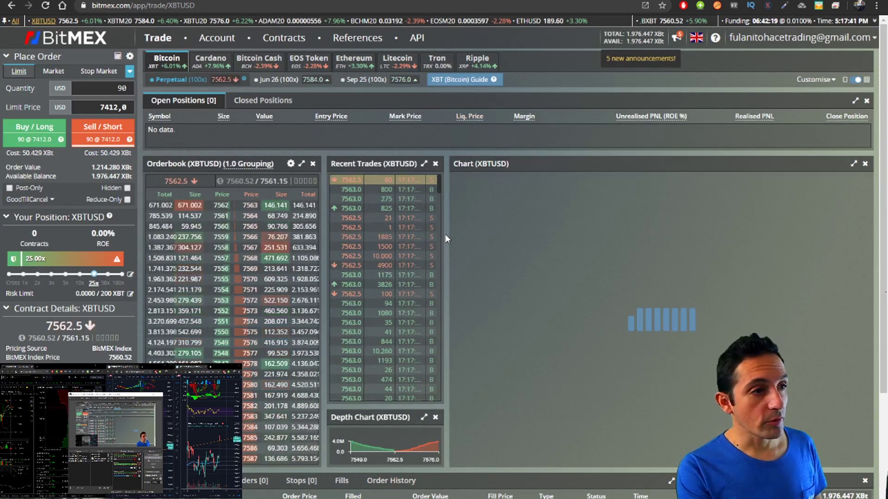
- Maximise the XBTUSD chart in BitMEX, examine the sharp price rise on 23 April, and return to the desktop
click(853, 164)
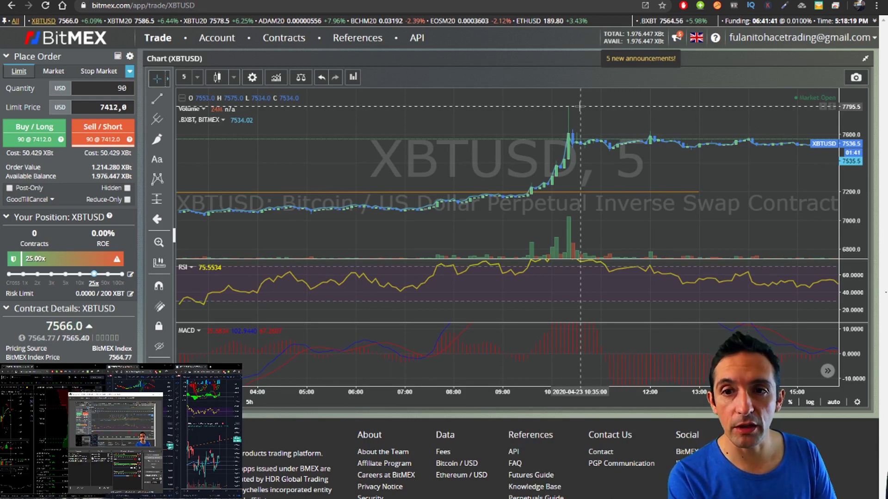
scroll(580, 107, down, 1)
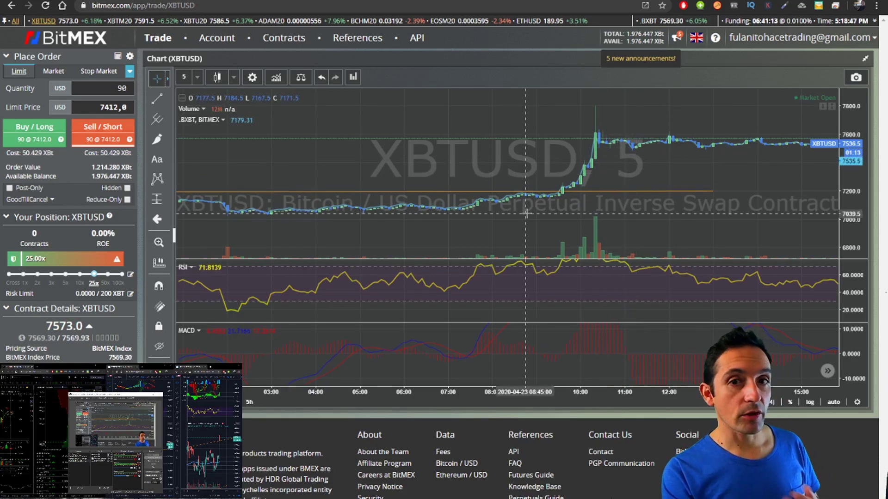
key(super+d)
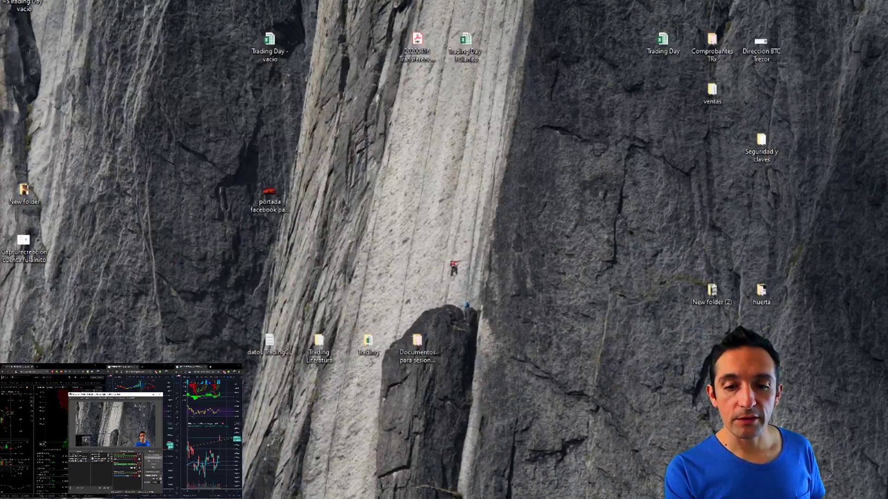
- Switch back to the Fulanito workbook and check the daily BTC values in USD starting at N5
key(alt+Tab)
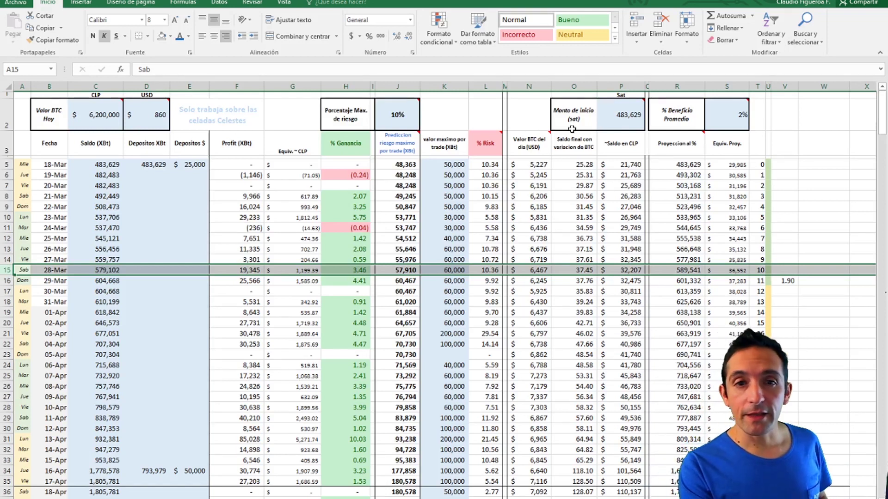
click(527, 164)
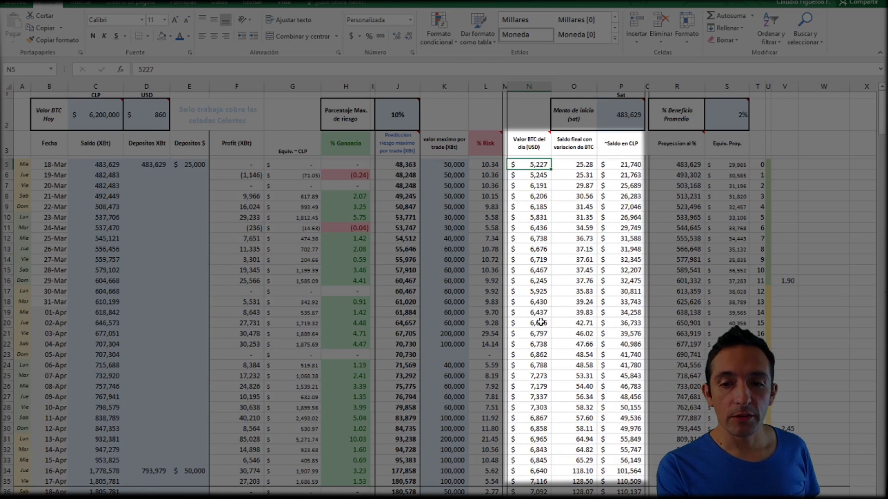
click(525, 178)
click(527, 194)
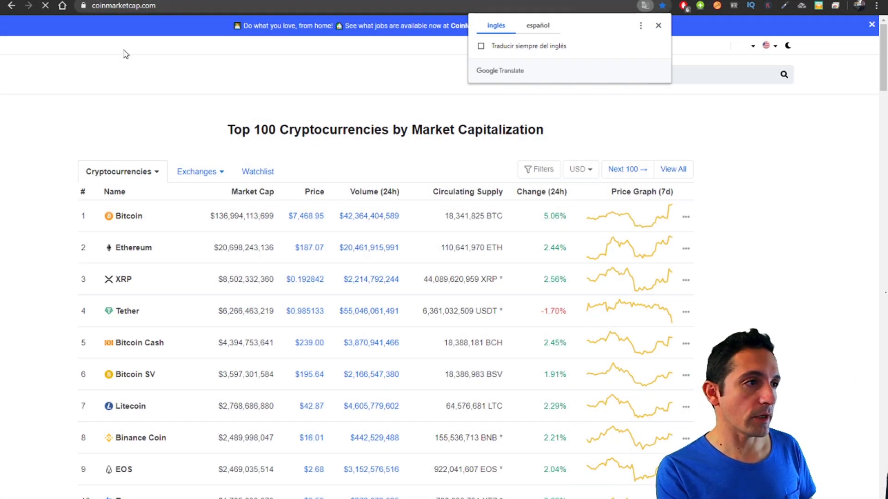
- Open Bitcoin's historical data on CoinMarketCap and check the daily Open prices from Apr 22, 2020 downward
click(126, 215)
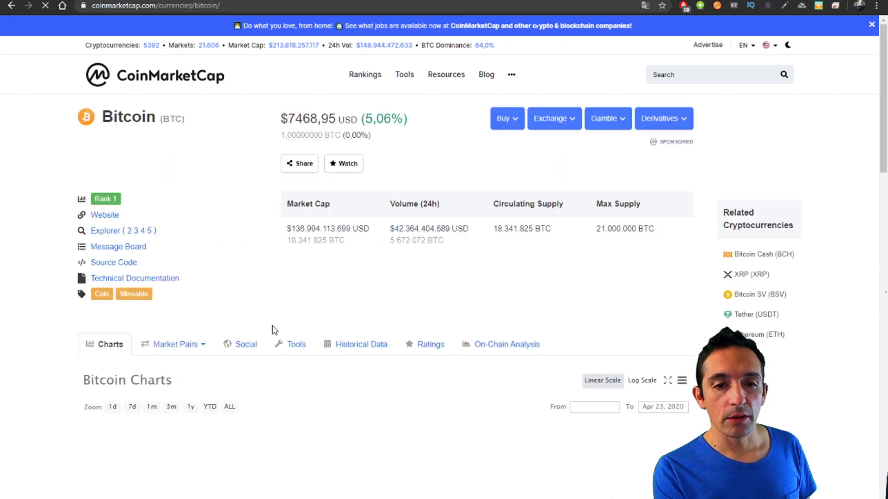
click(368, 349)
scroll(239, 289, down, 7)
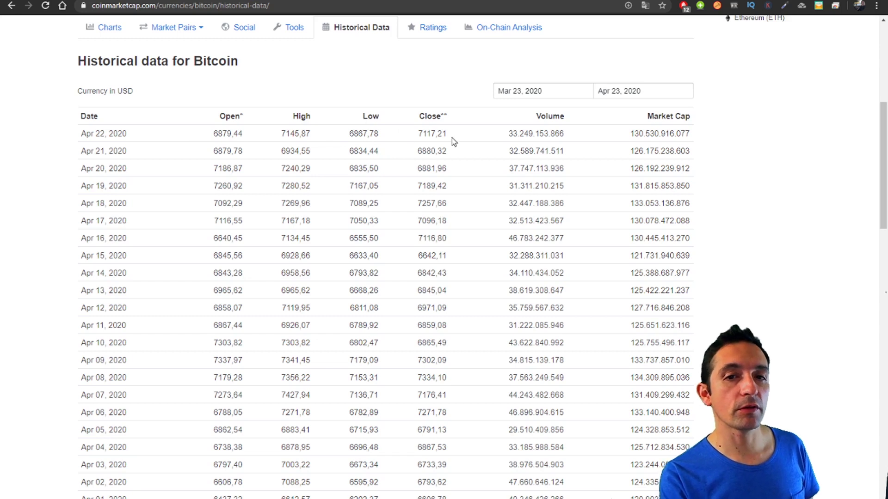
drag(203, 133, 248, 238)
click(202, 134)
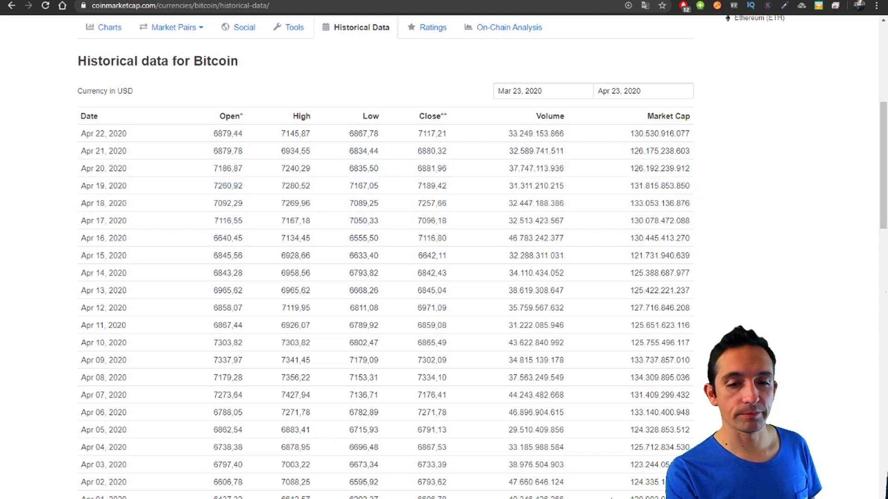
mouse_move(490, 498)
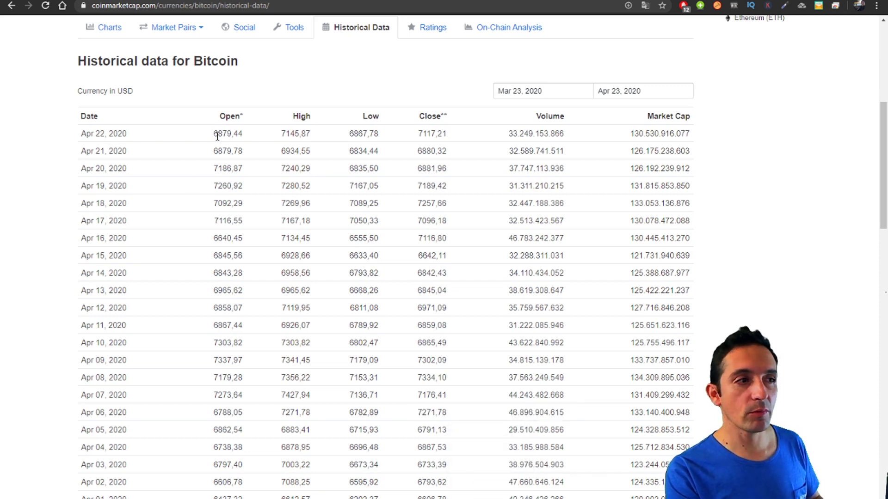
- Return to the workbook and check the 18-Mar BTC value, balance with BTC variation and CLP balance against the starting balance in C5
key(alt+Tab)
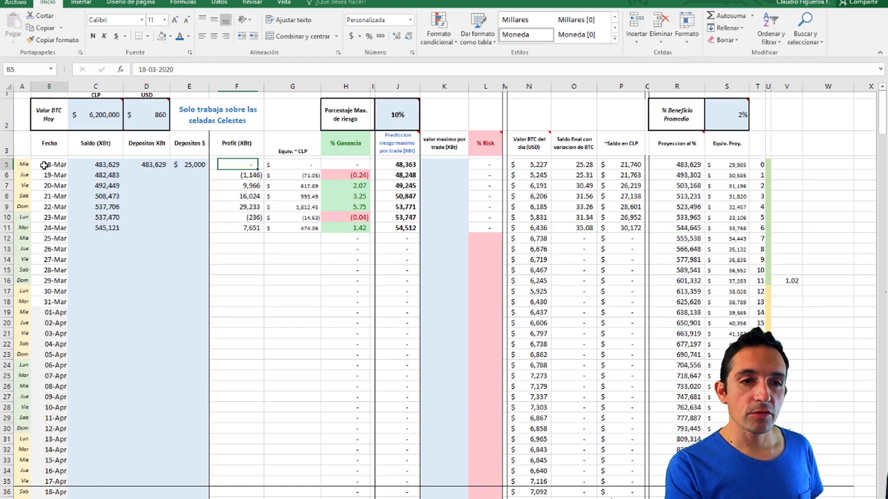
click(521, 165)
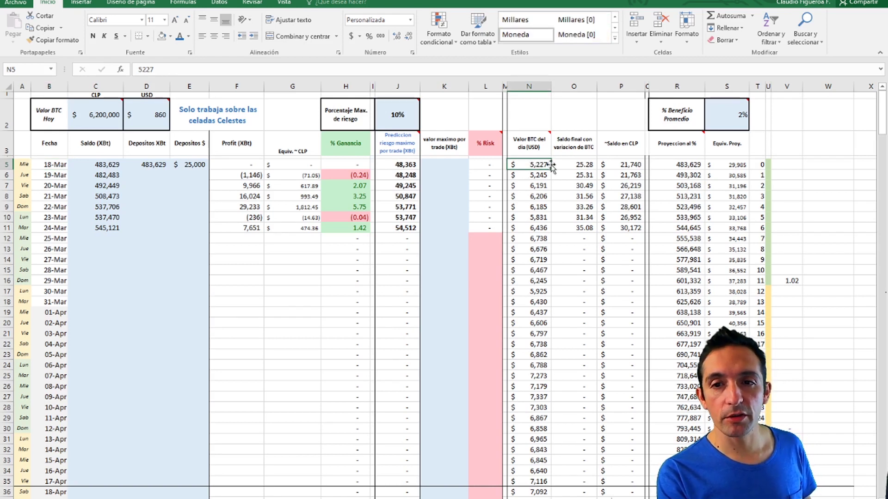
click(569, 164)
click(632, 163)
click(576, 163)
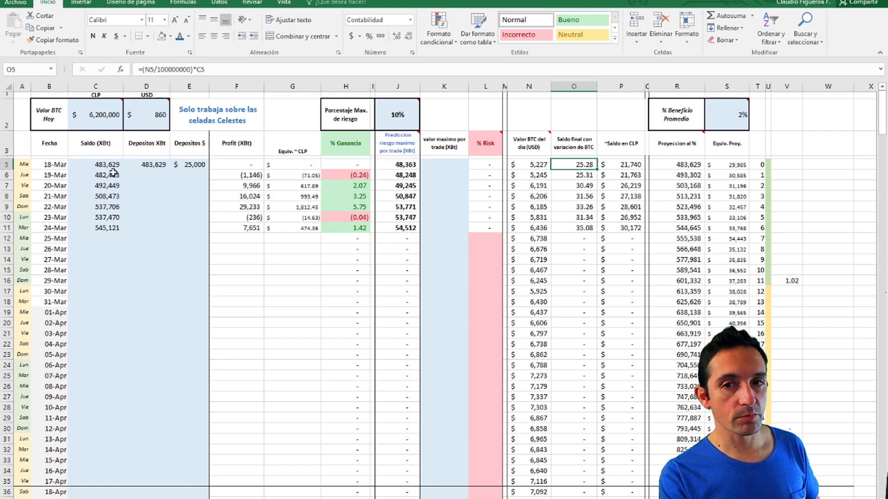
click(99, 164)
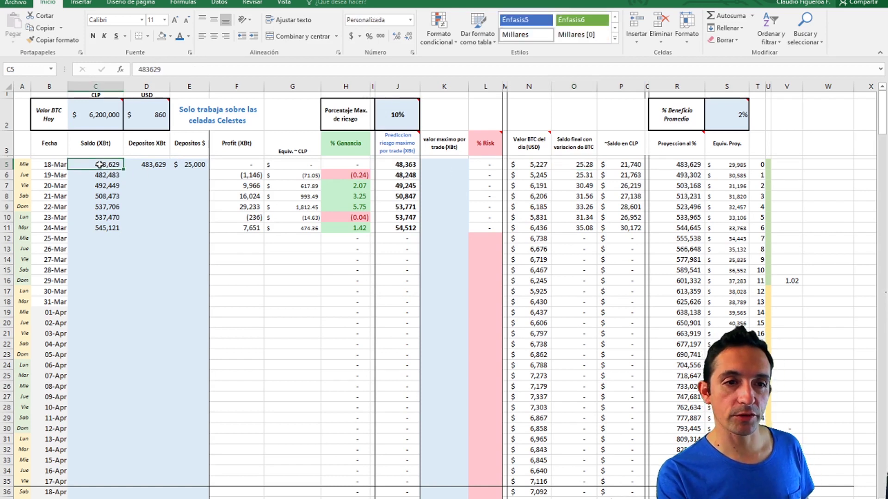
click(624, 167)
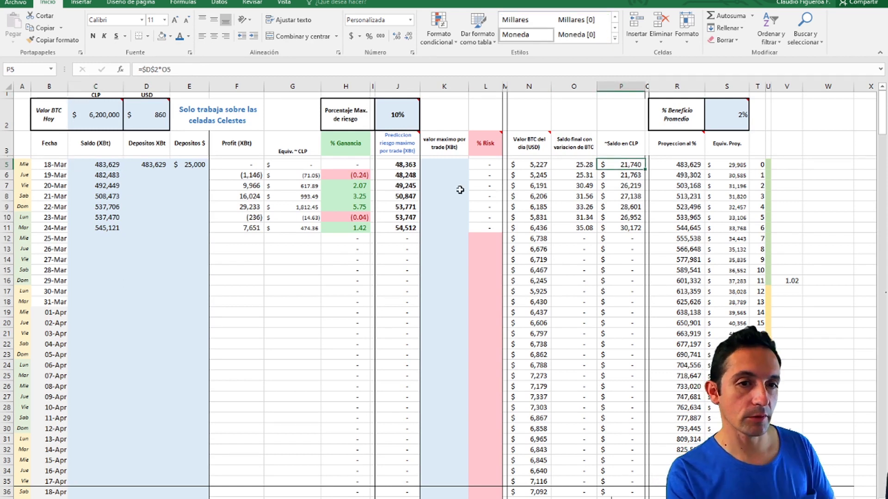
- Review the daily BTC values from N5 downward, today's BTC inputs in C2 and D2, and the final balances for 18 to 24-Mar
drag(527, 165, 538, 354)
click(526, 165)
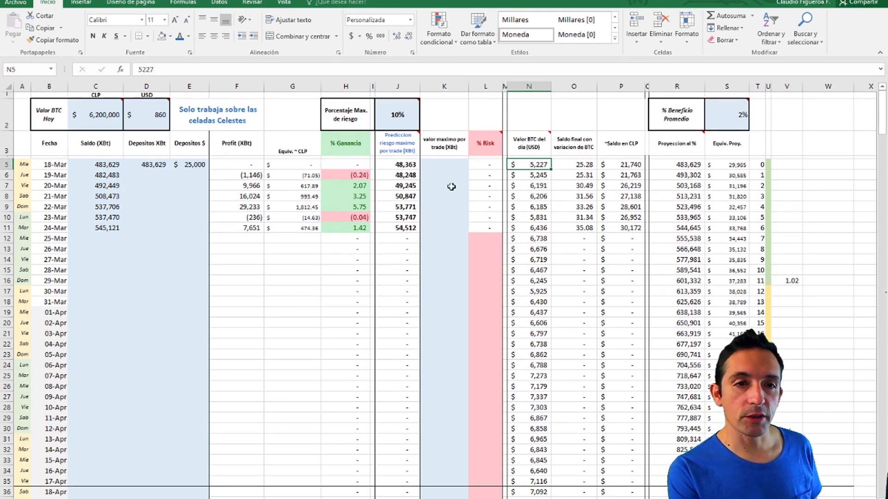
mouse_move(95, 111)
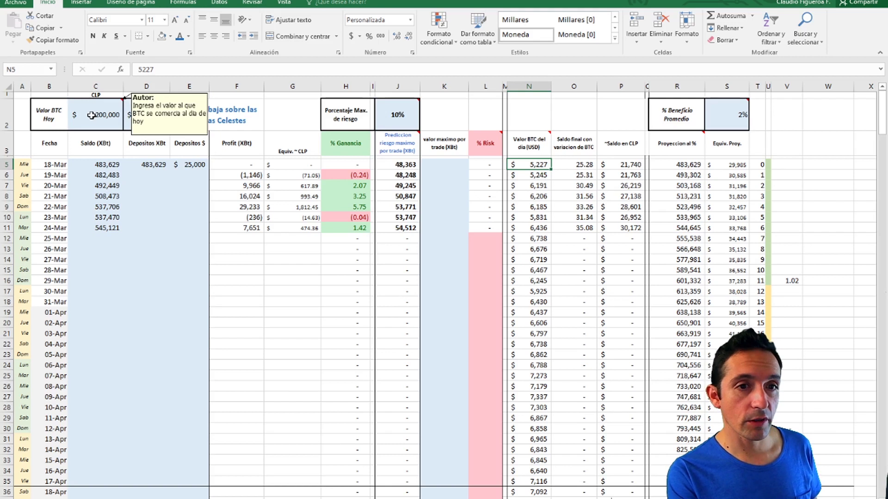
click(90, 124)
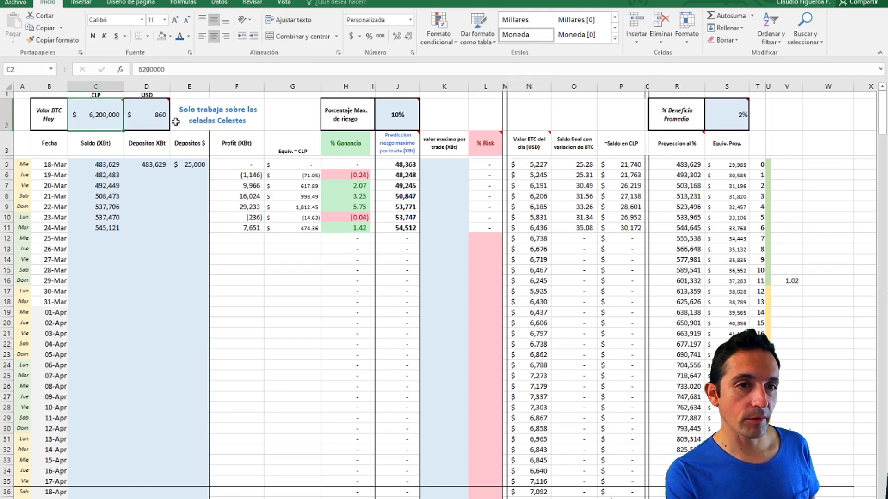
click(152, 125)
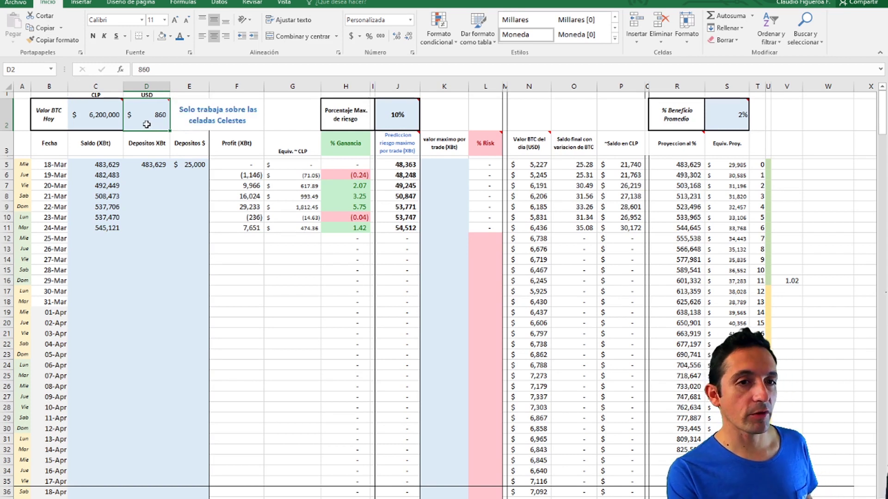
drag(573, 165, 574, 217)
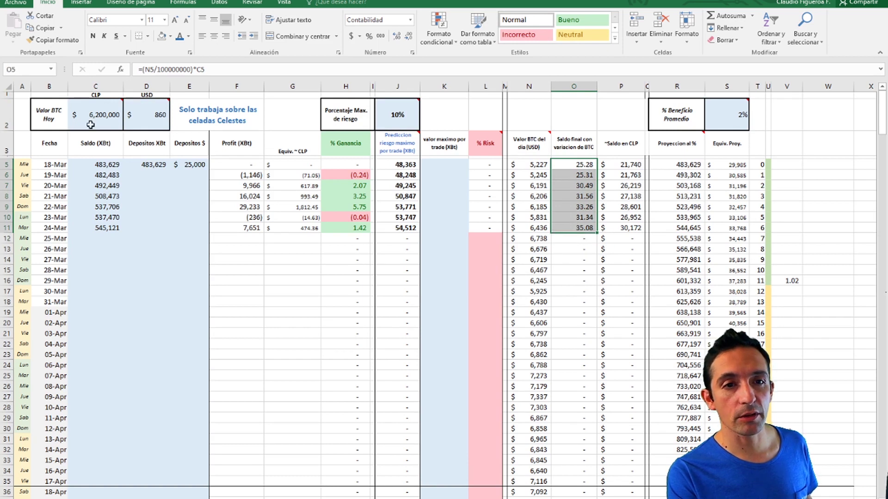
- Open buda.com in the browser and check the current BTC/CLP price in the order book
click(104, 117)
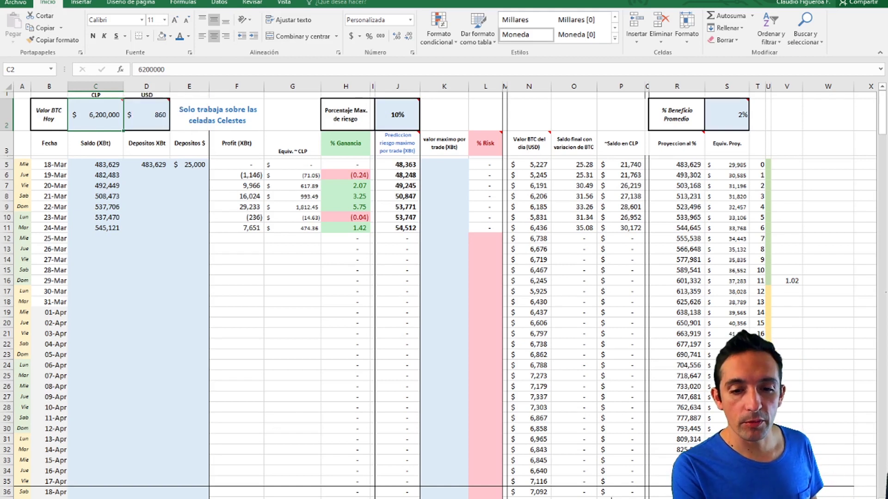
text(buda)
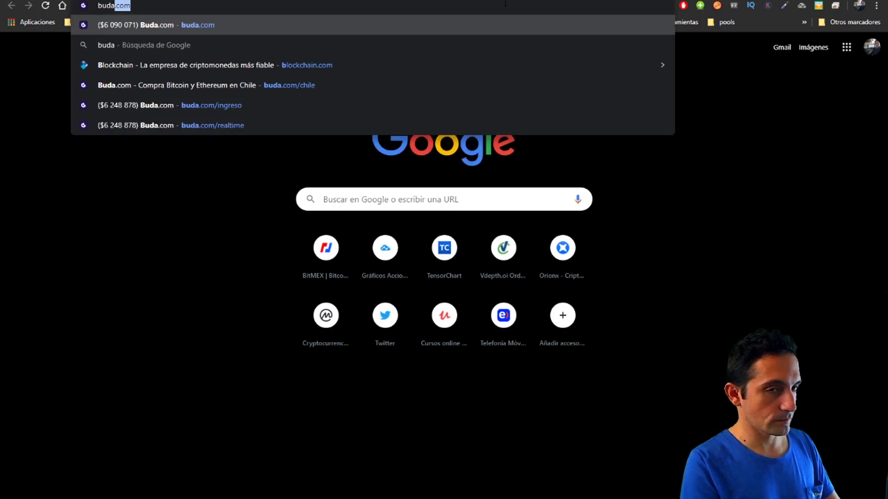
key(Return)
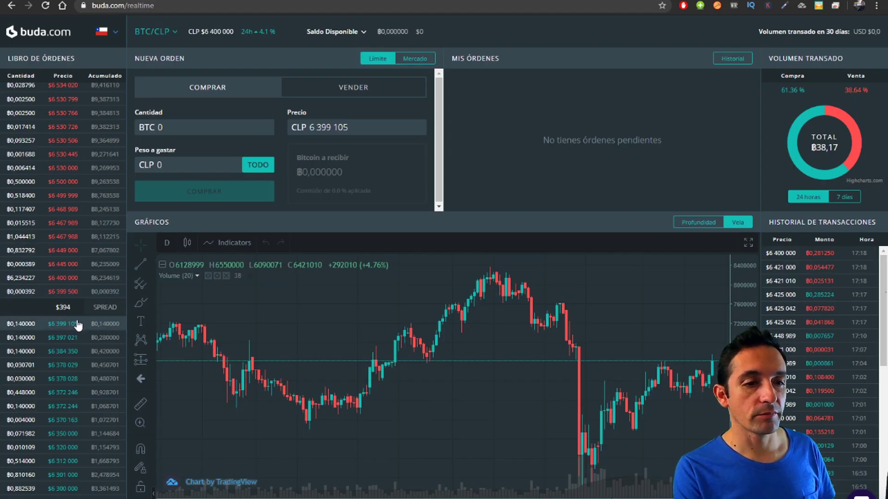
click(67, 296)
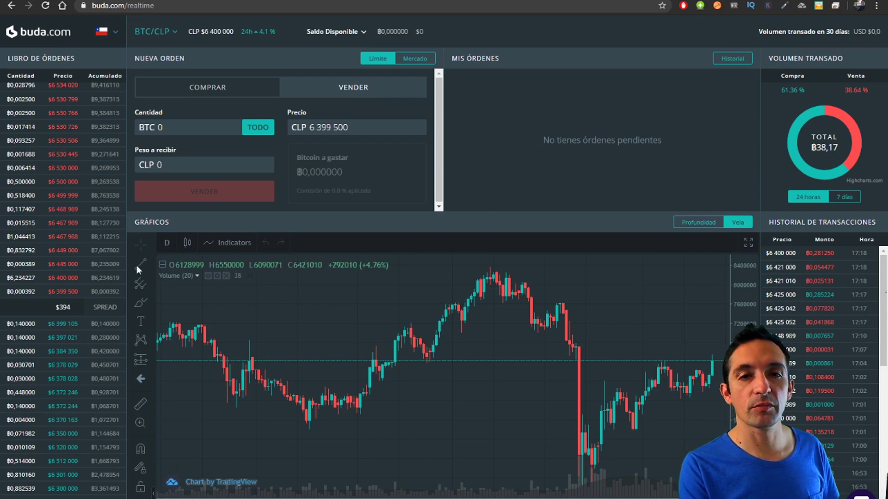
- Return to the workbook and set today's BTC value in CLP, cell C2, to 6,400,000
key(alt+Tab)
click(95, 115)
double_click(90, 114)
key(BackSpace)
text(400,000)
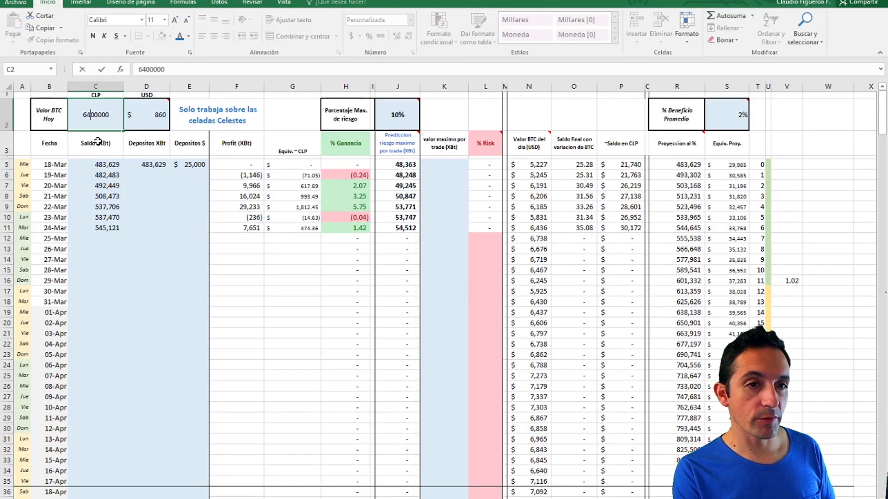
click(113, 207)
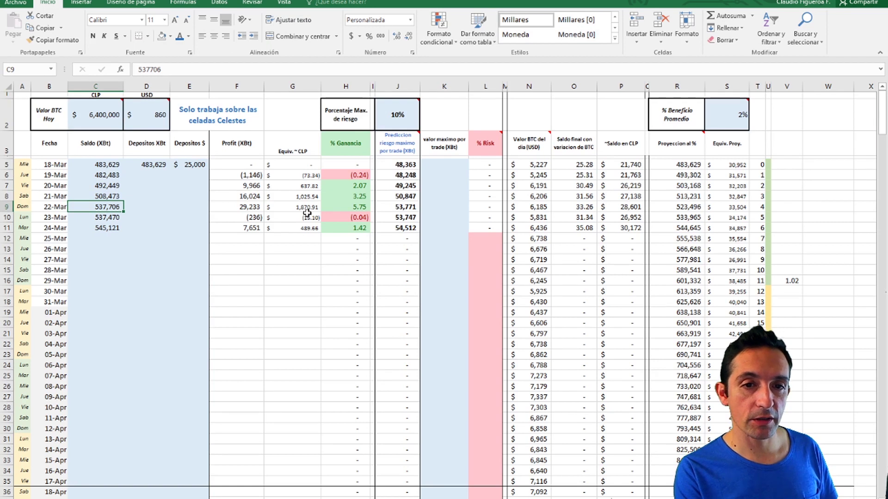
- Review the BTC value in C2, the maximum risk percentage in J2, and the daily BTC values and balances in columns N to P
click(90, 115)
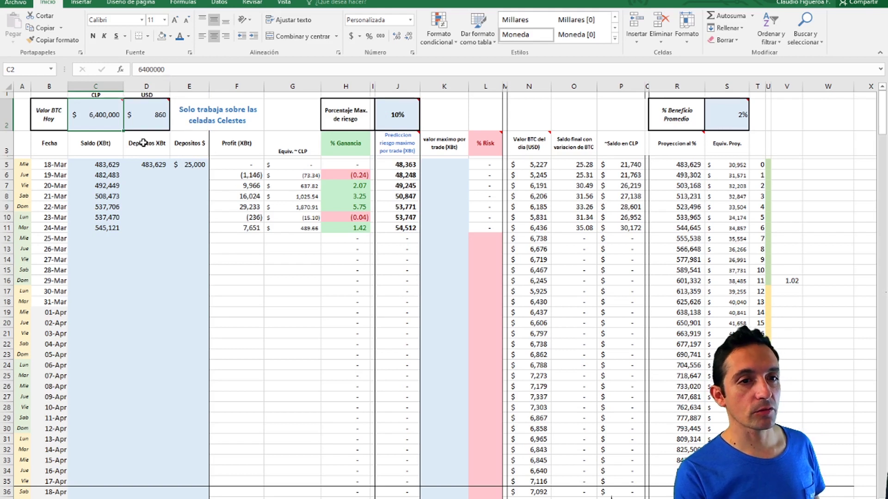
mouse_move(89, 119)
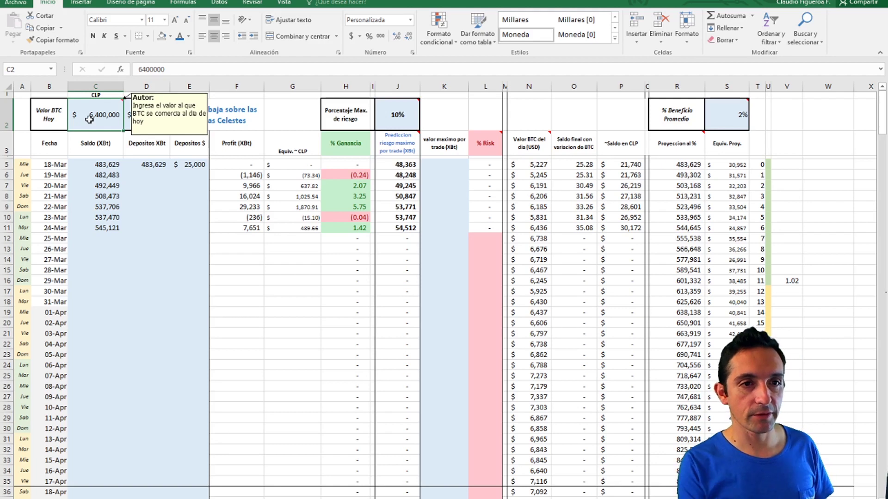
click(398, 115)
drag(514, 144, 618, 380)
click(573, 280)
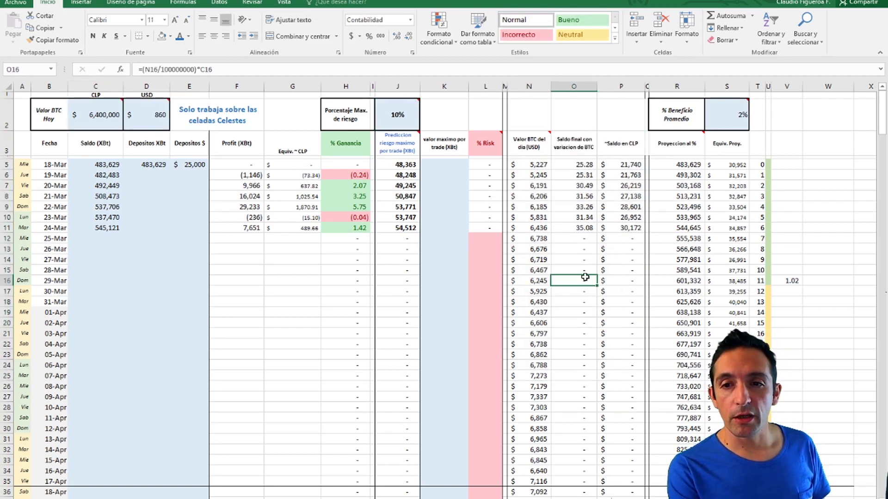
click(617, 238)
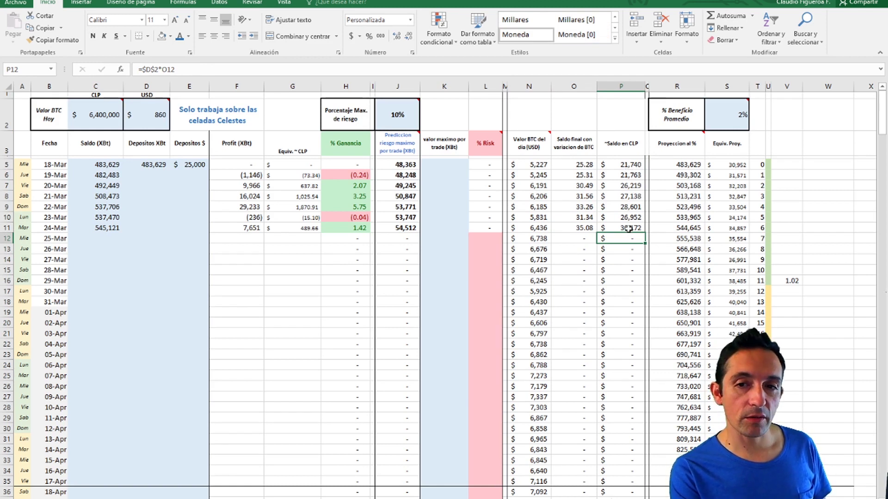
click(539, 228)
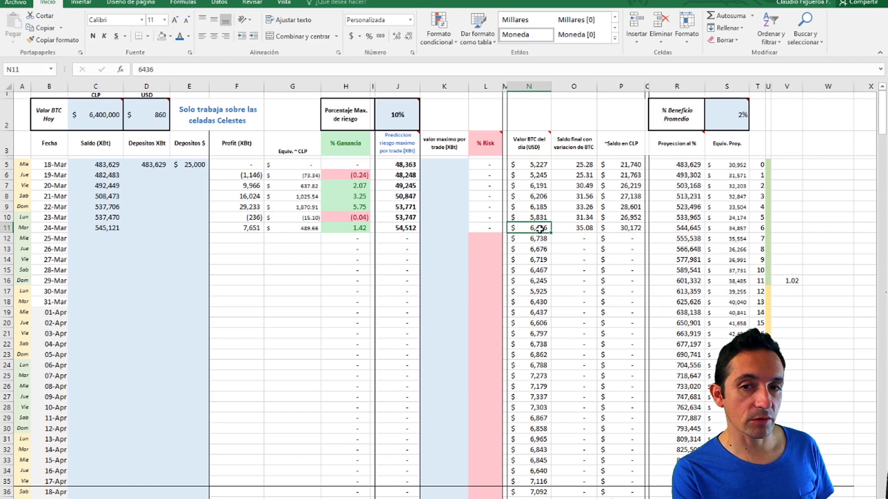
click(629, 229)
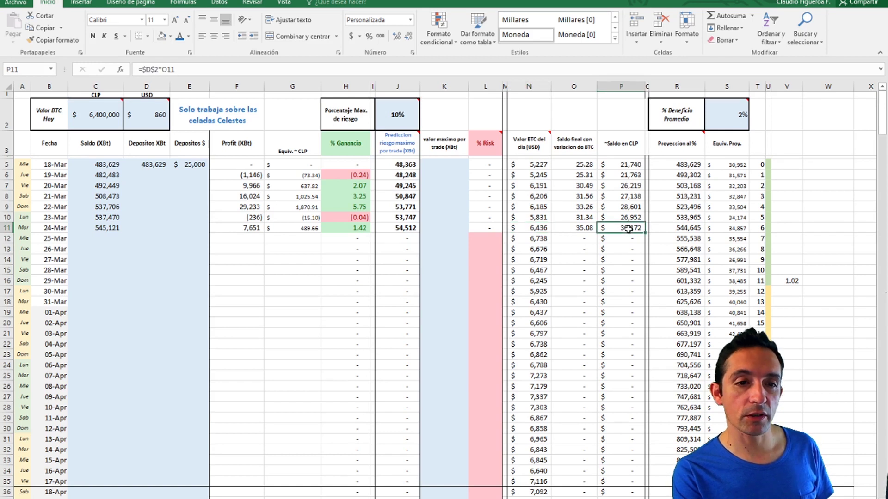
- Set the average profit percentage in S2 to 20%
click(665, 116)
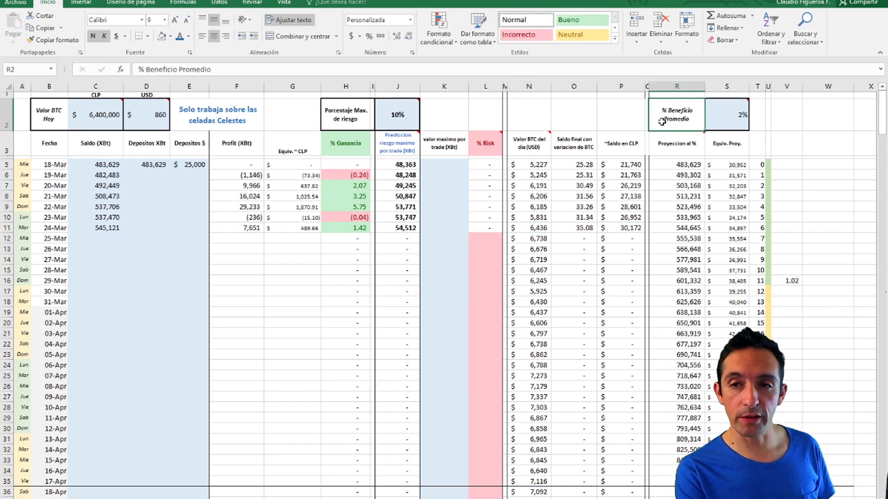
click(738, 119)
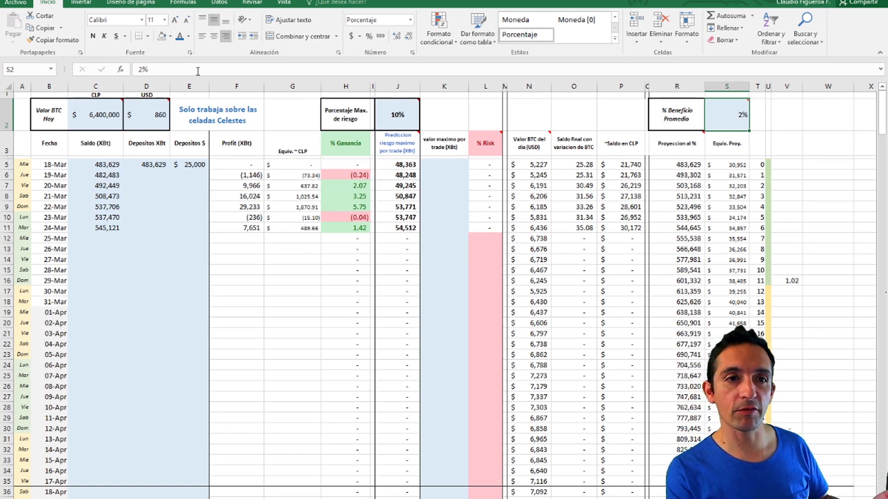
mouse_move(739, 121)
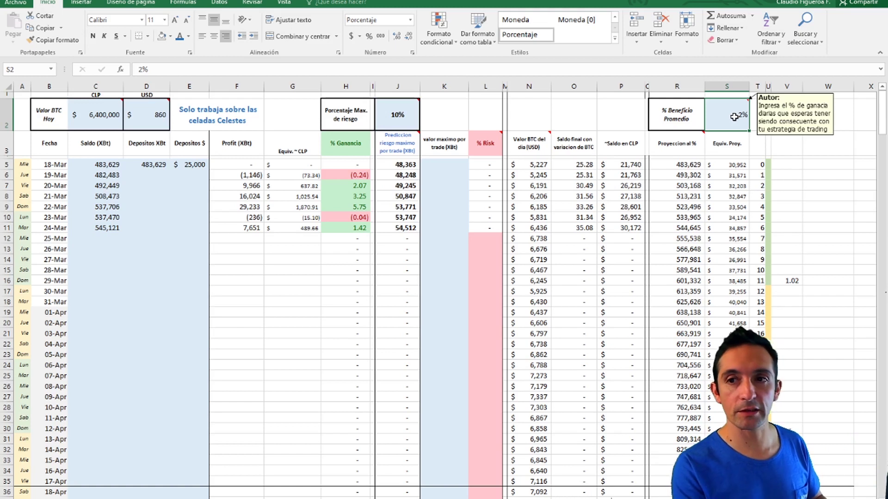
double_click(736, 117)
text(0)
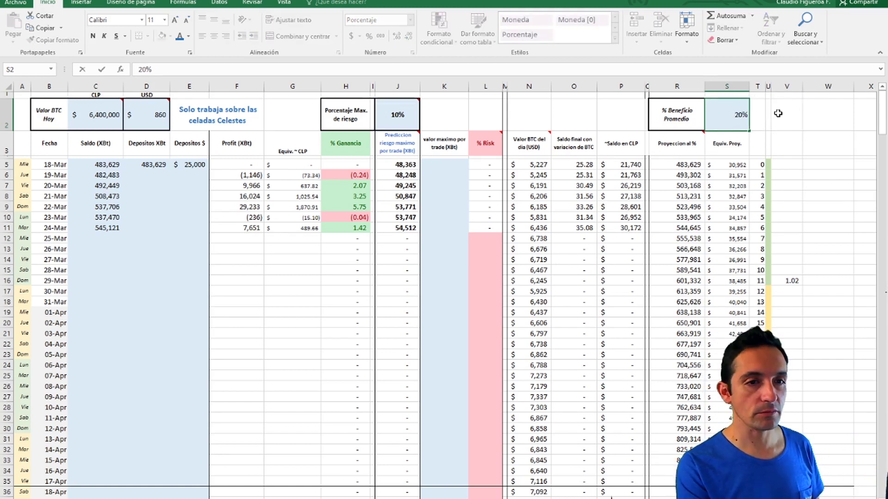
click(778, 113)
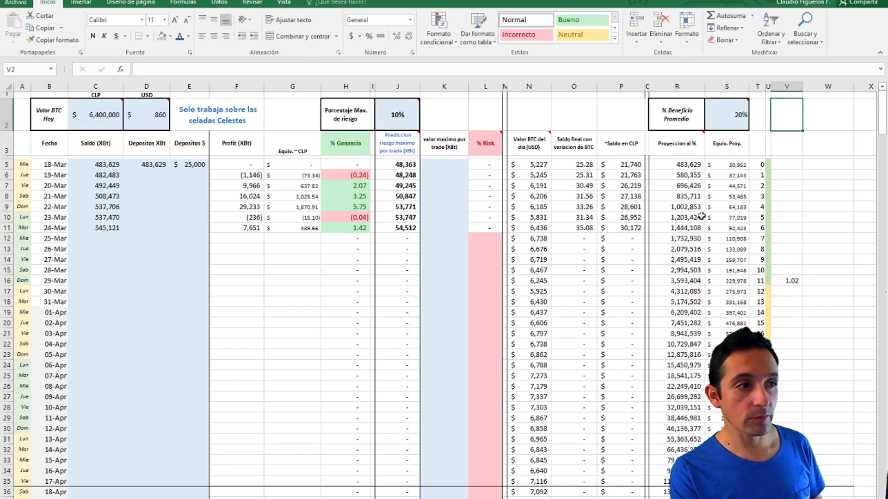
- Examine the projection formulas at R5, R6 and R35, and the maximum risk predictions for 24-Mar and 18-Mar
click(670, 165)
click(661, 177)
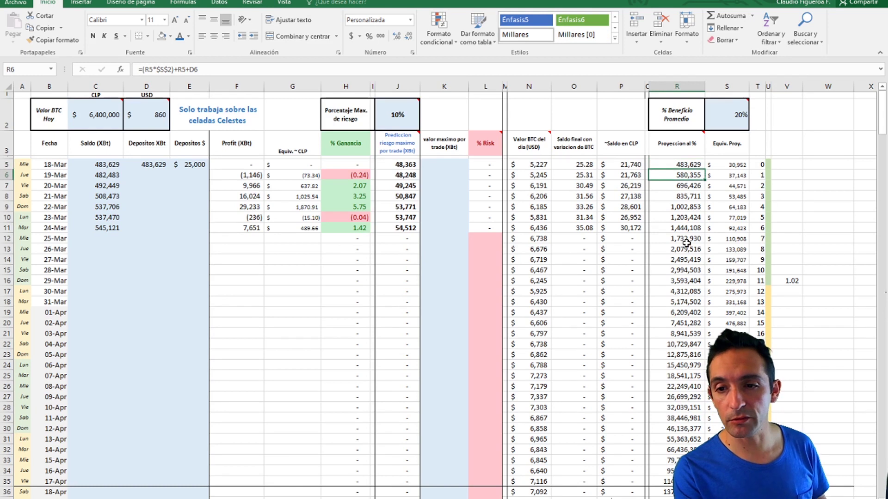
click(669, 481)
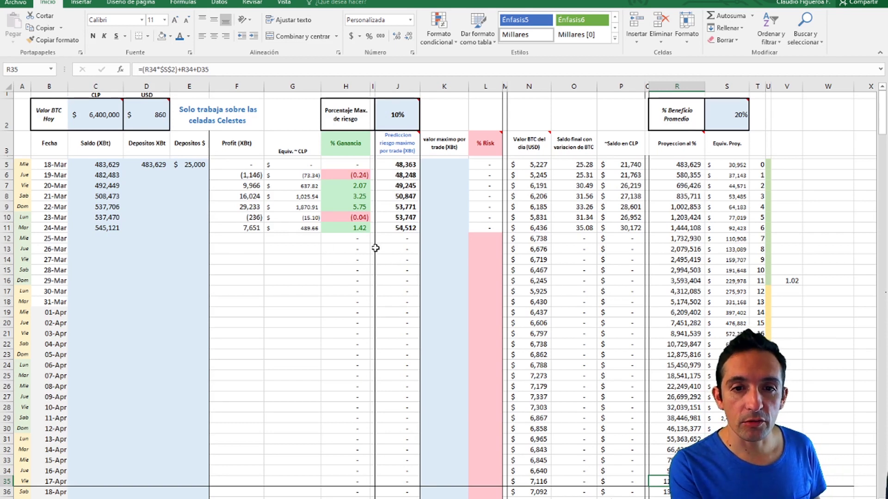
click(400, 228)
click(390, 164)
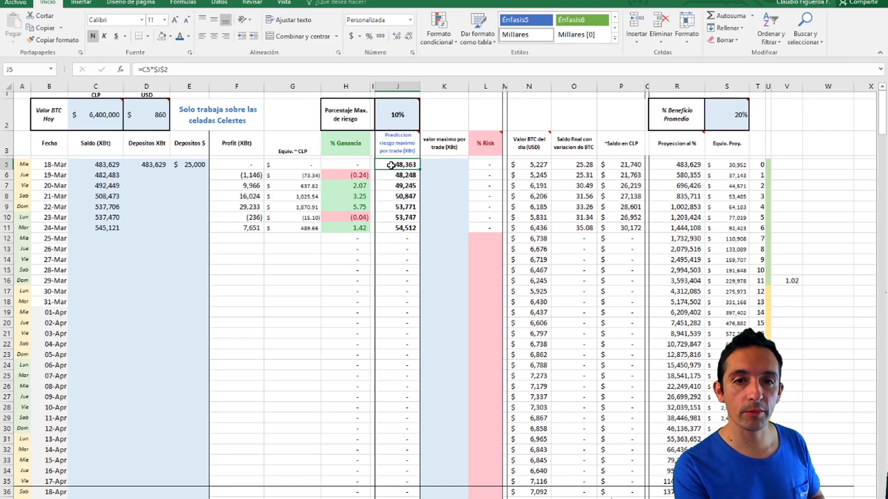
- Change the average profit percentage in S2 to 7%
click(722, 113)
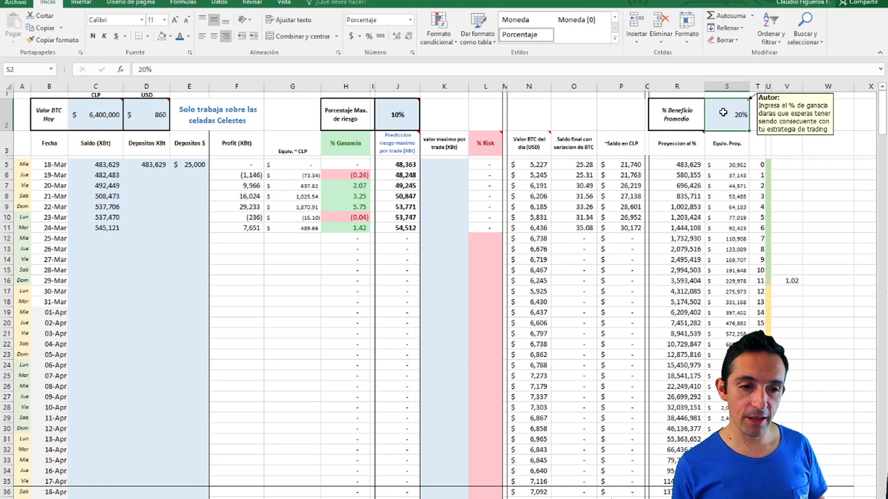
text(7)
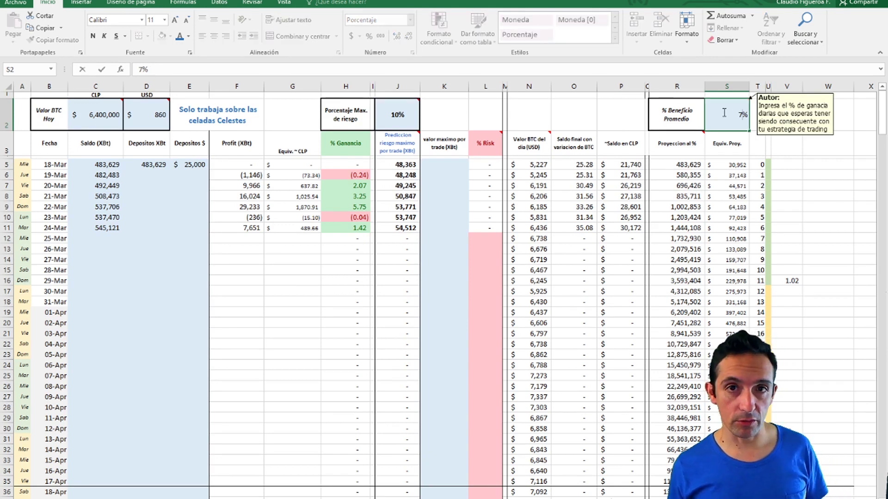
click(809, 193)
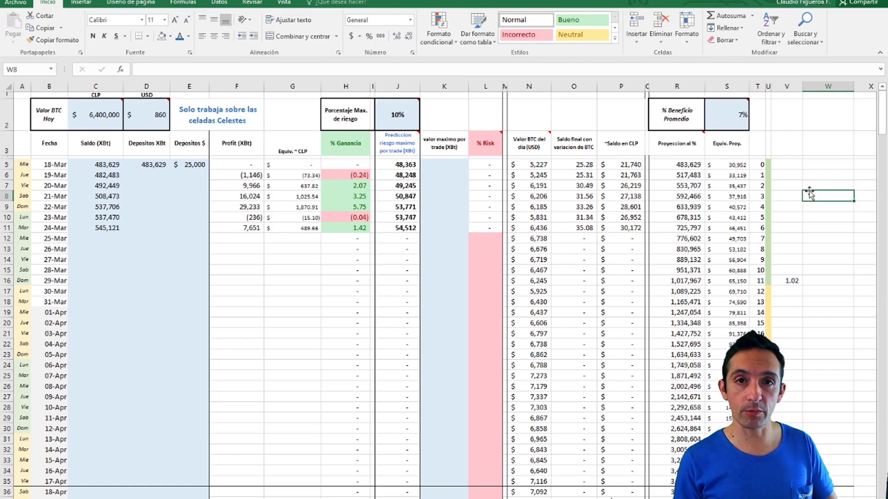
- Change the average profit percentage in S2 to 2%
click(758, 107)
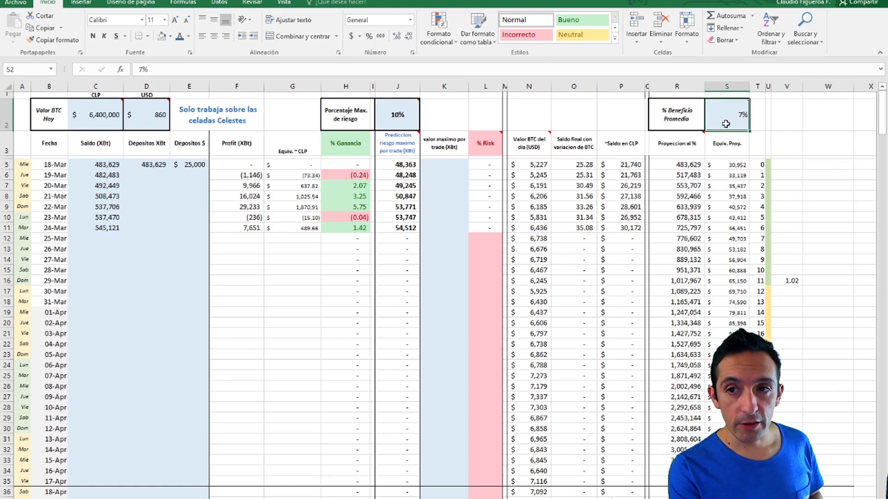
drag(148, 70, 132, 74)
text(2)
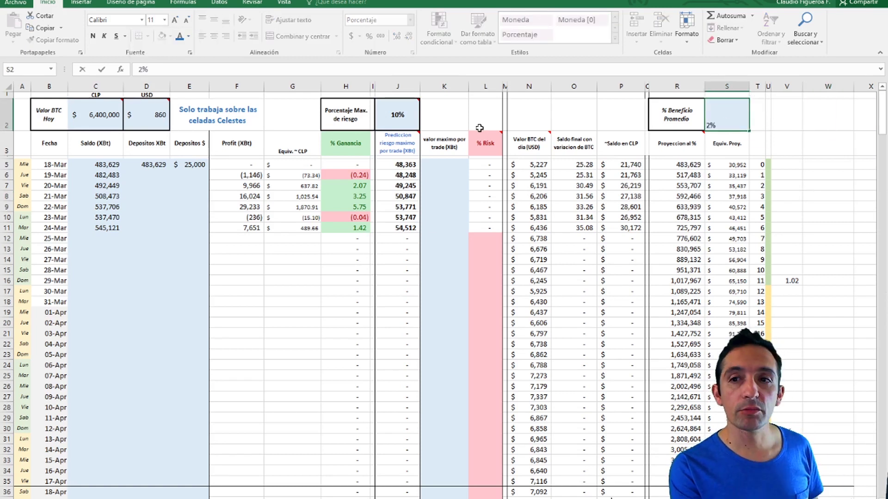
click(832, 129)
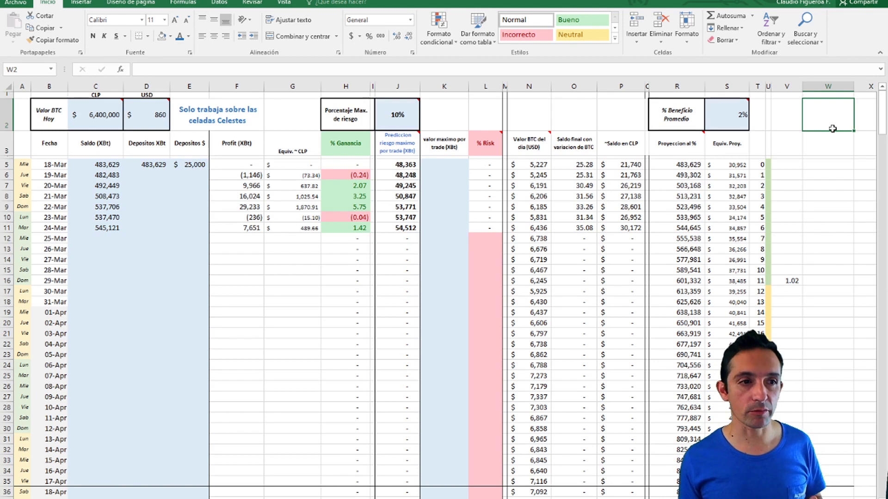
- Lower the average profit percentage in S2 to 1%
click(726, 119)
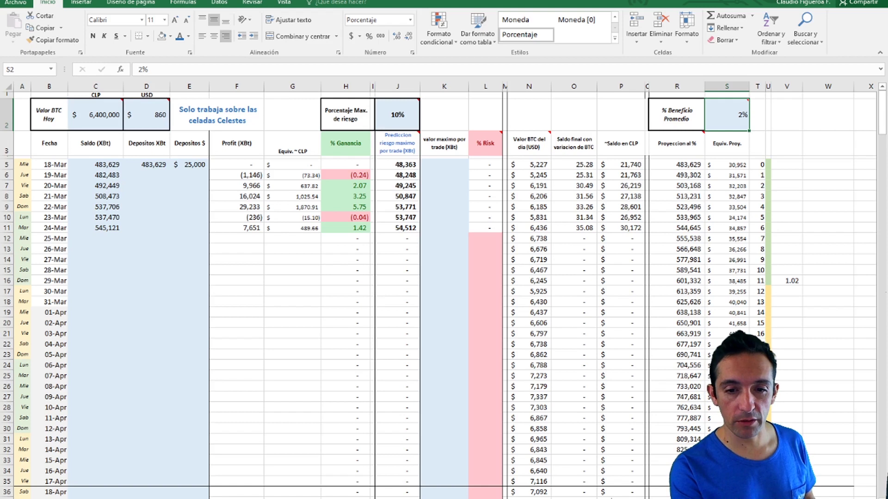
mouse_move(436, 498)
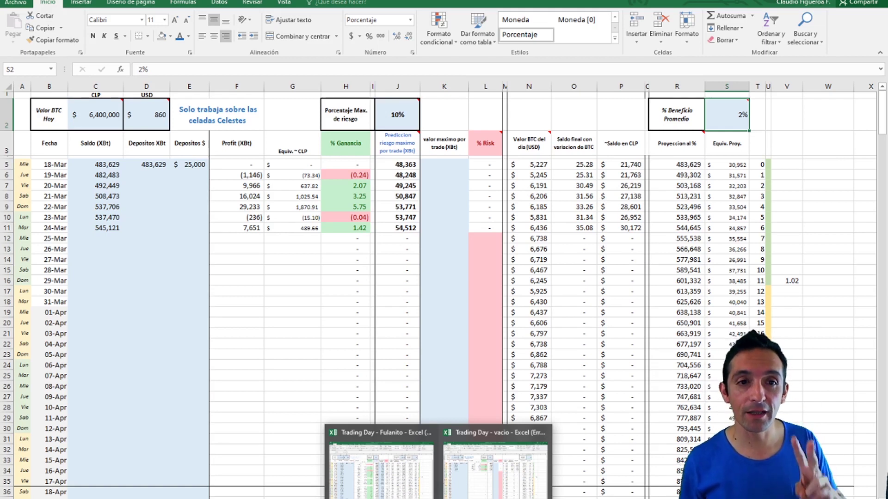
mouse_move(742, 116)
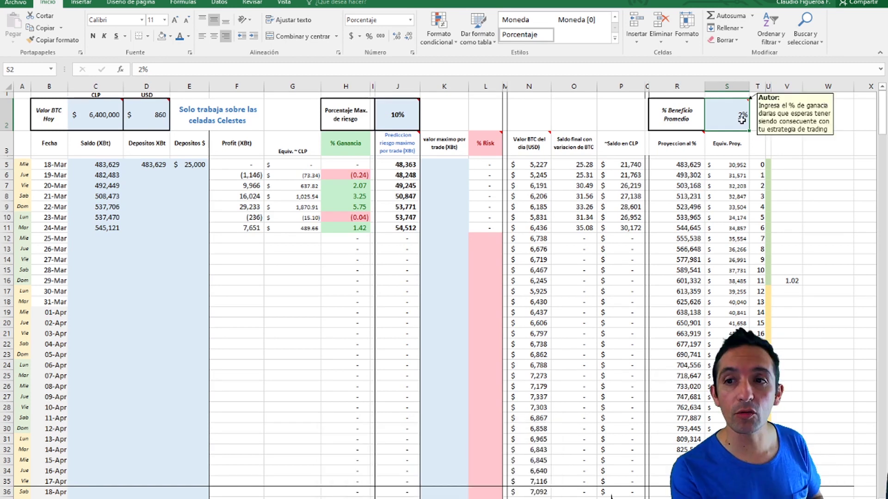
double_click(742, 117)
double_click(740, 116)
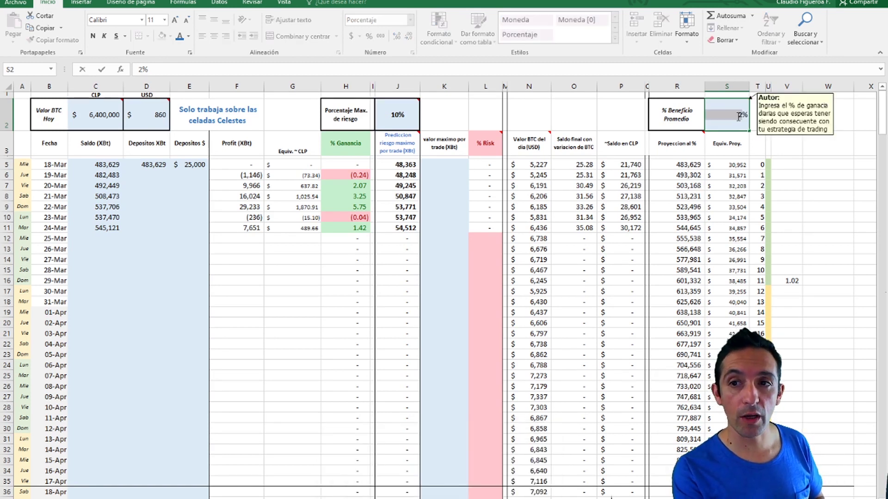
text(1)
click(805, 141)
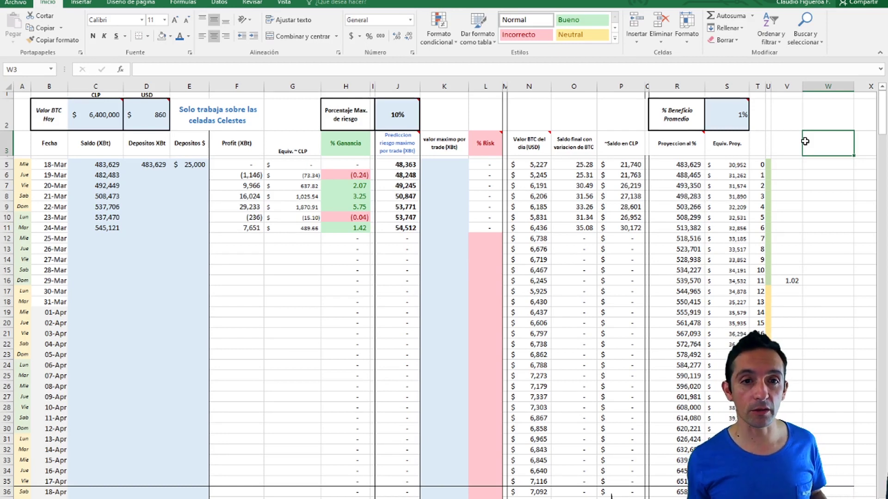
- Enter 300,000,000 XBt as the 18-Mar balance and deposit with $14,000,000 in E5, and clear the 19-Mar to 24-Mar balances
click(94, 165)
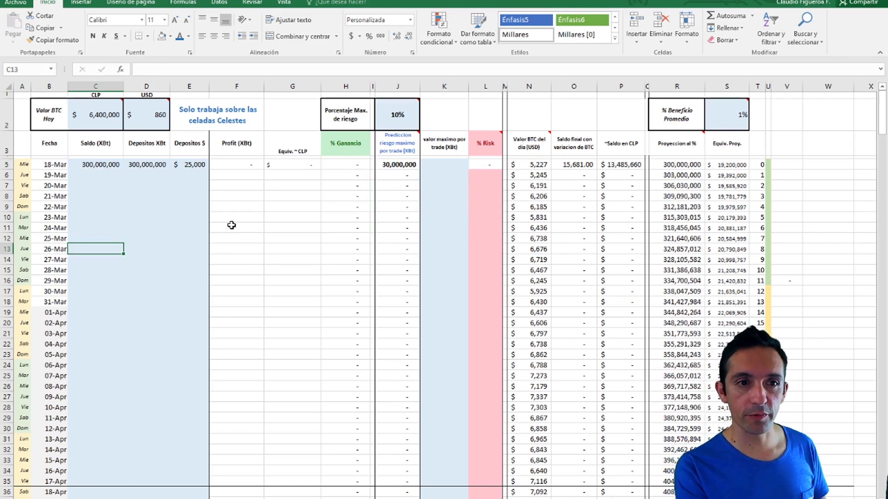
click(87, 165)
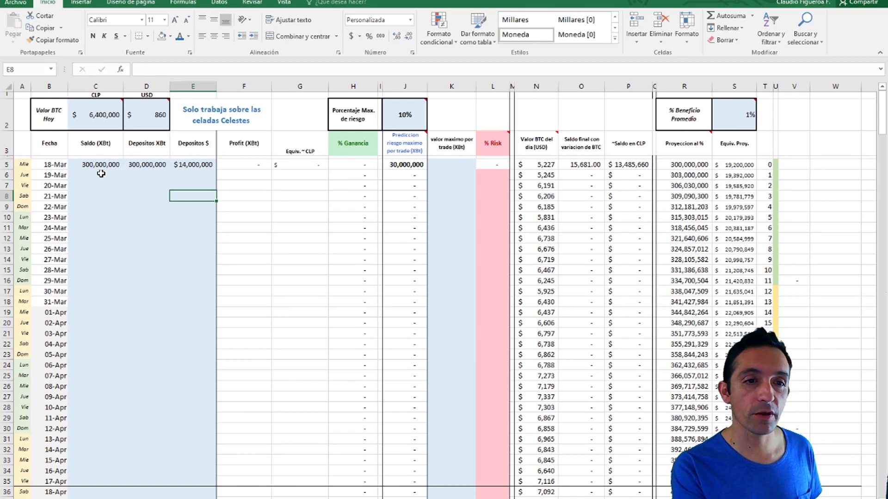
- Enter balances following the 1% projection: 303,000,000 for 19-Mar in C6 and 306,000,000 for 20-Mar in C7
click(101, 174)
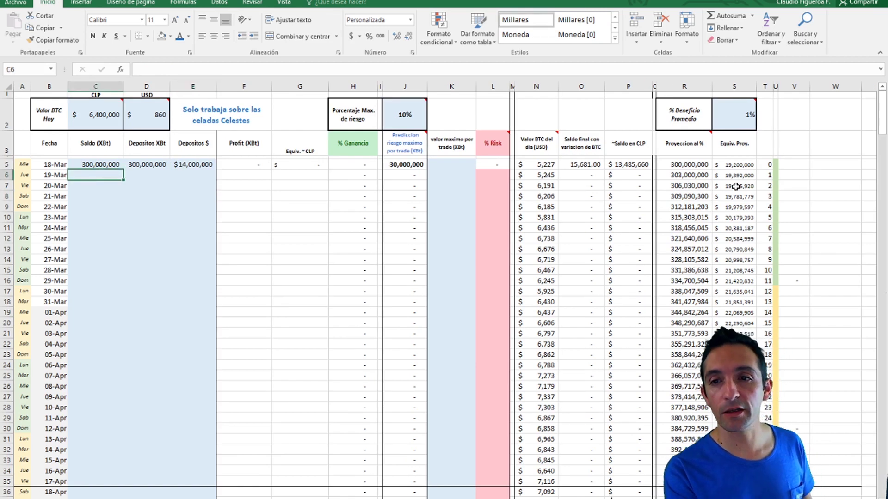
click(742, 122)
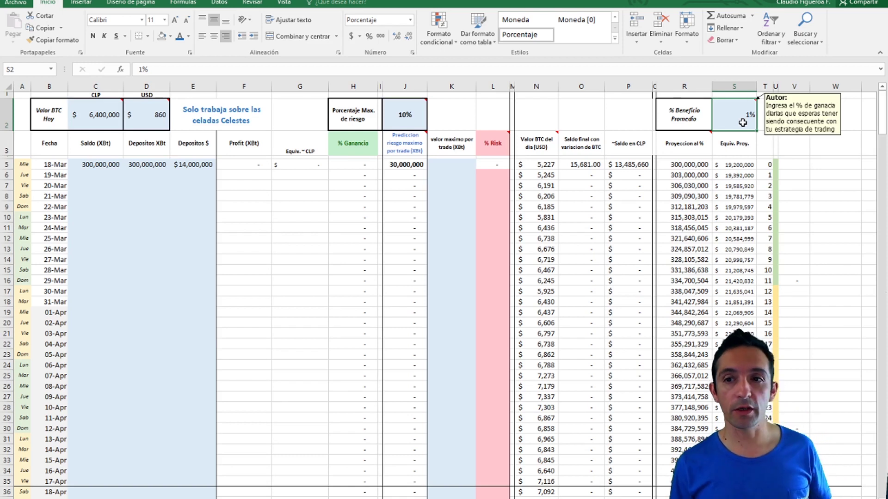
click(677, 178)
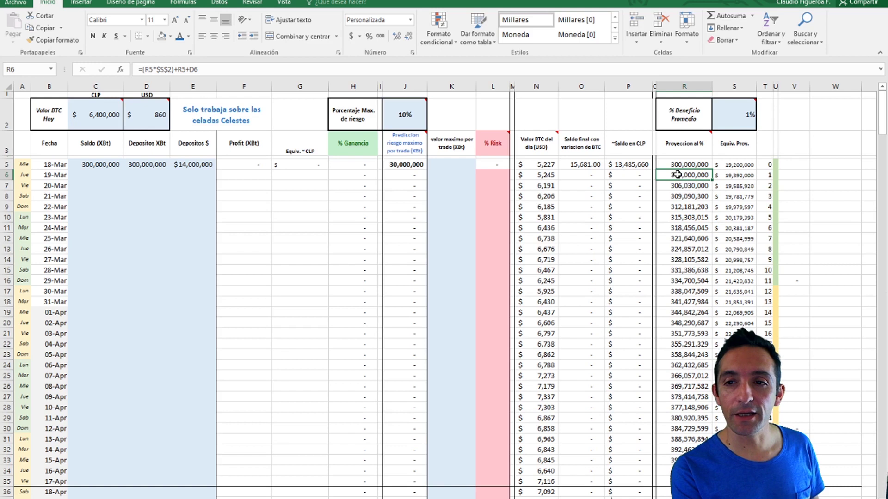
click(102, 176)
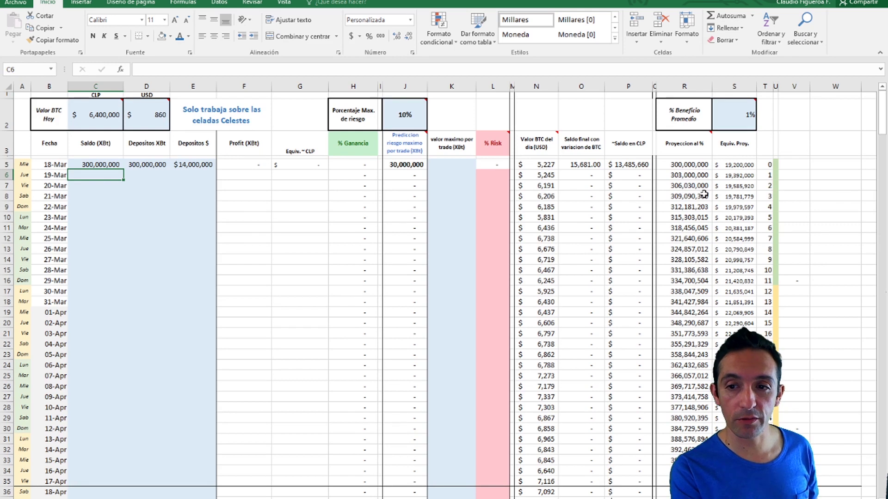
click(96, 194)
click(97, 174)
text(303000000)
click(95, 196)
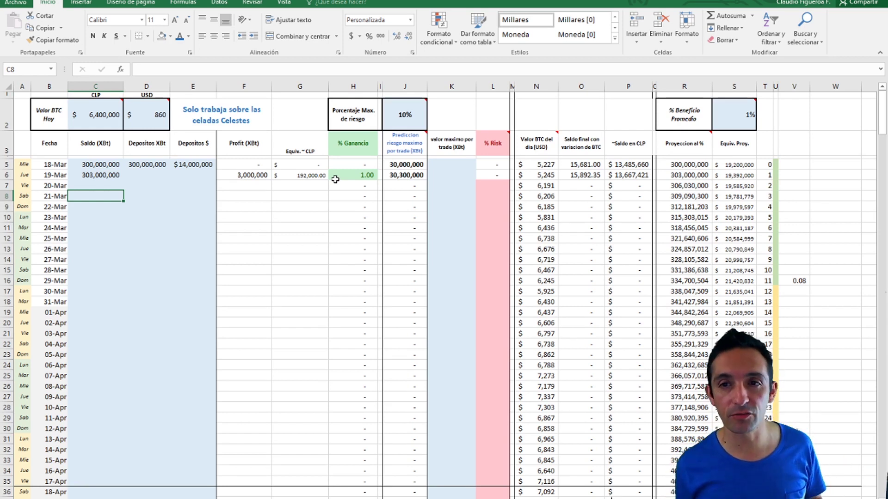
click(88, 185)
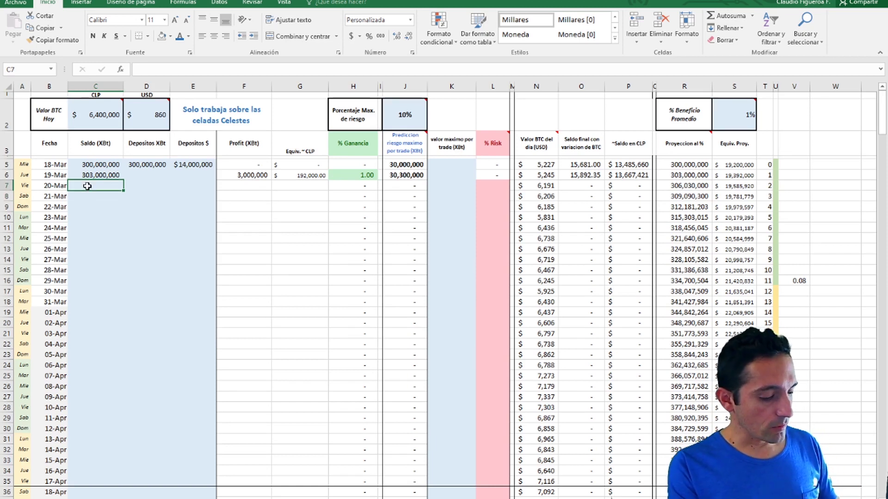
text(306,000,000)
- Raise the average profit percentage in S2 to 2%
click(751, 115)
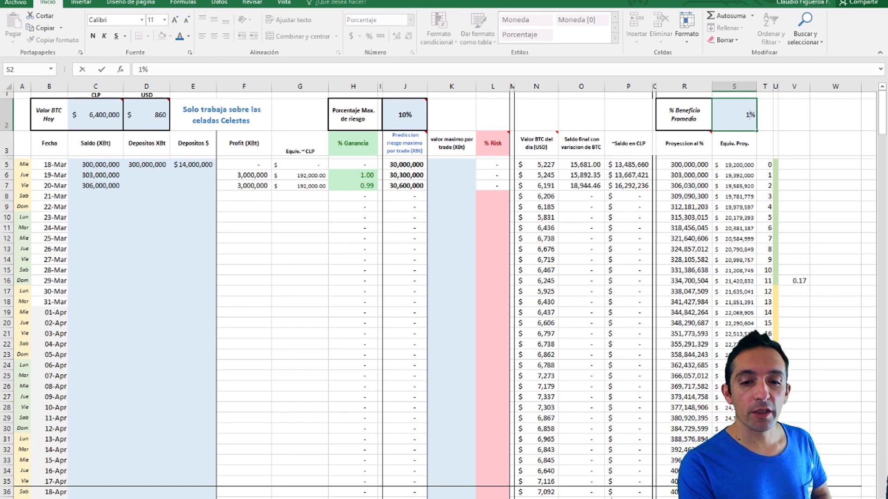
key(BackSpace)
text(2)
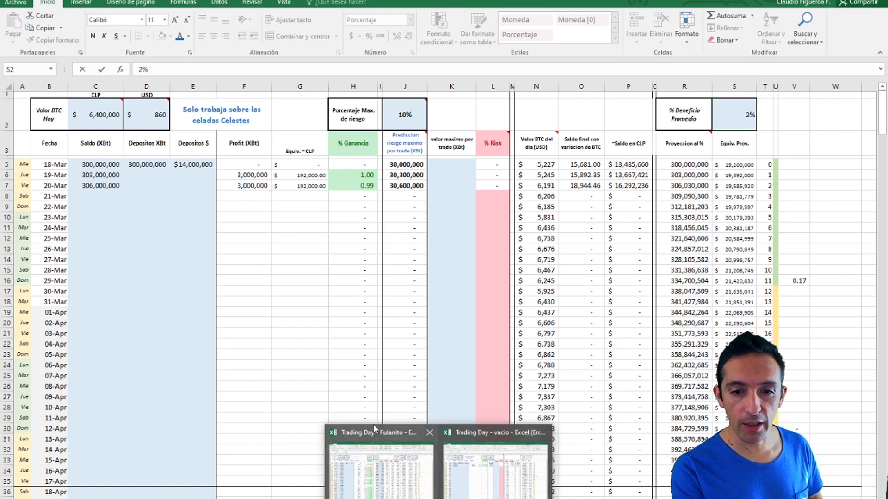
- Switch to the Trading Day - Fulanito workbook and examine the average gain formulas in V16 and V30
click(376, 430)
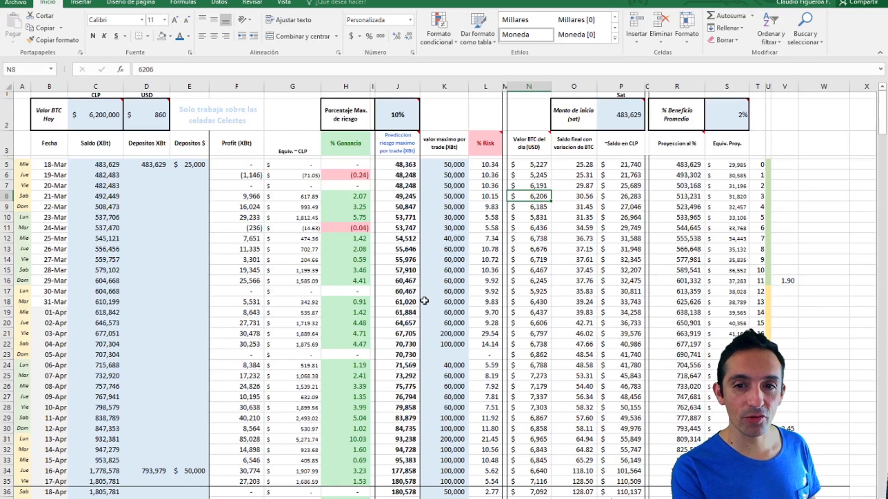
click(788, 281)
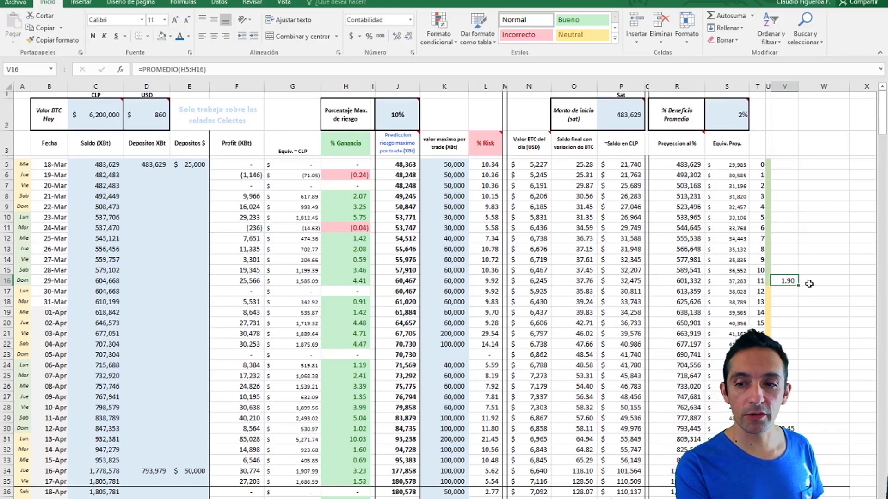
key(ctrl+Down)
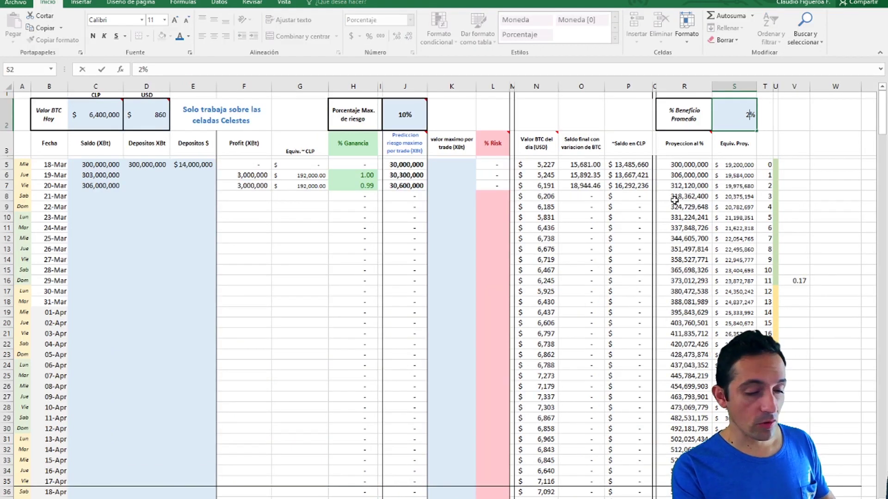
- In the Trading Day - vacio workbook, enter 19-Mar to 22-Mar balances of 306,000,000, 312,120,000, 318,362,400 and 324,729,648 in C6:C9
click(835, 144)
click(736, 117)
mouse_move(735, 116)
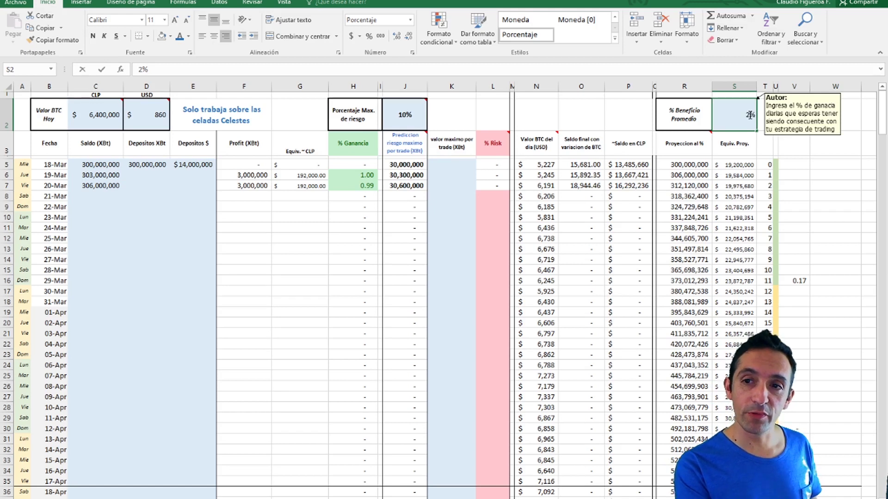
double_click(750, 115)
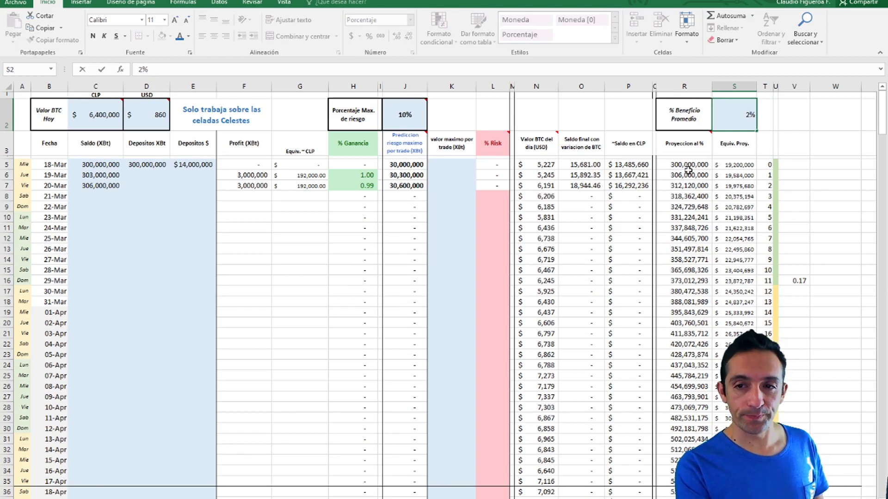
click(92, 174)
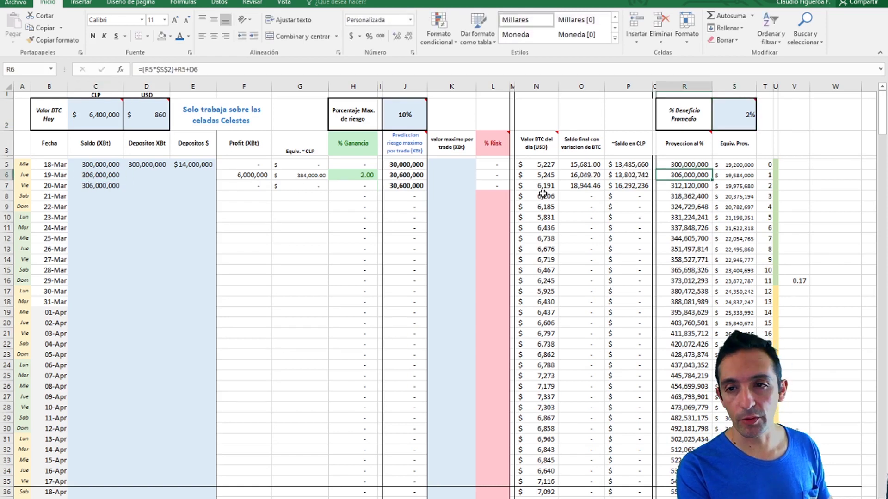
click(94, 185)
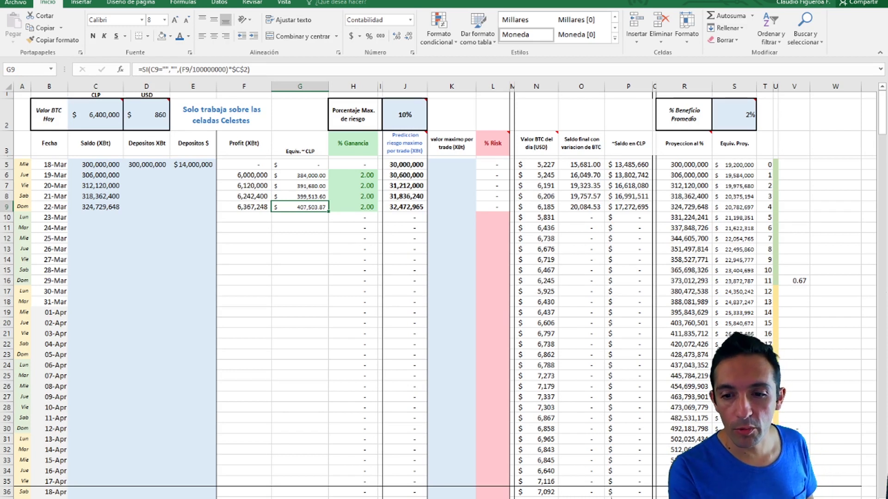
- Examine the 30-day charts of total account percentage variation and daily account variation by BTC value
scroll(439, 290, right, 5)
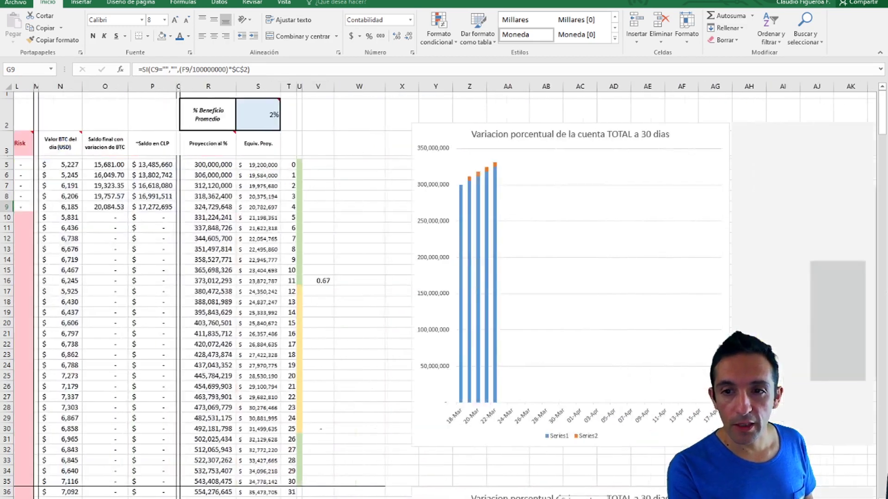
scroll(527, 428, right, 3)
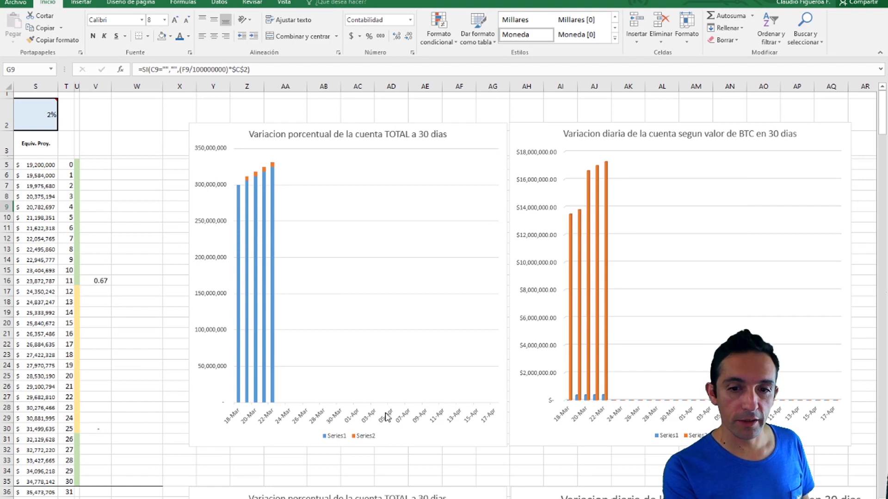
scroll(382, 393, right, 1)
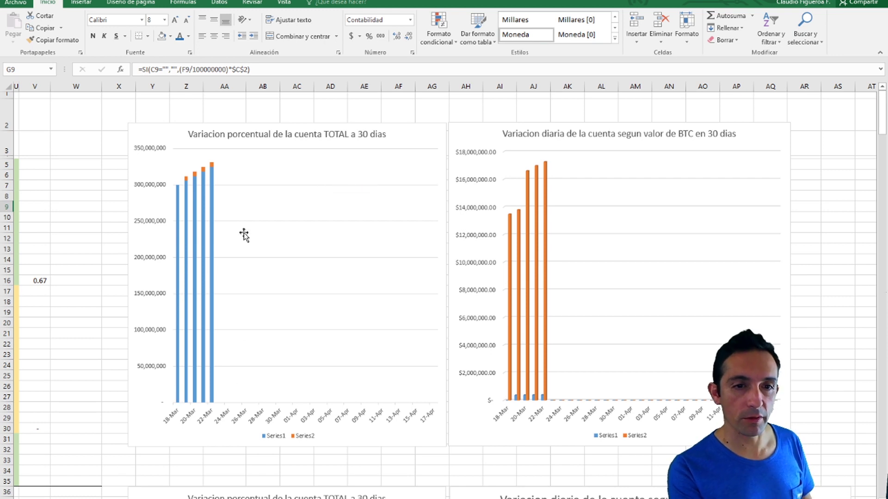
mouse_move(204, 280)
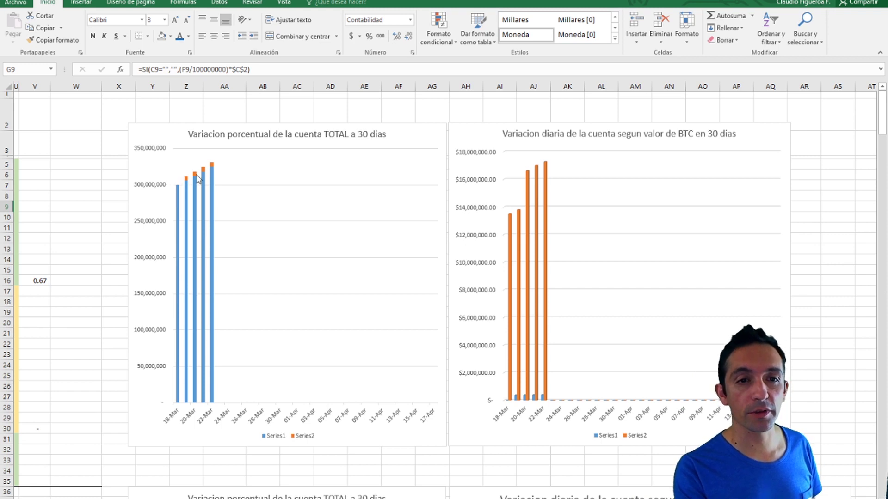
- Switch to the BitMEX wallet page and review the transaction history with its daily realised PNL and wallet balances
key(ctrl+Page_Up)
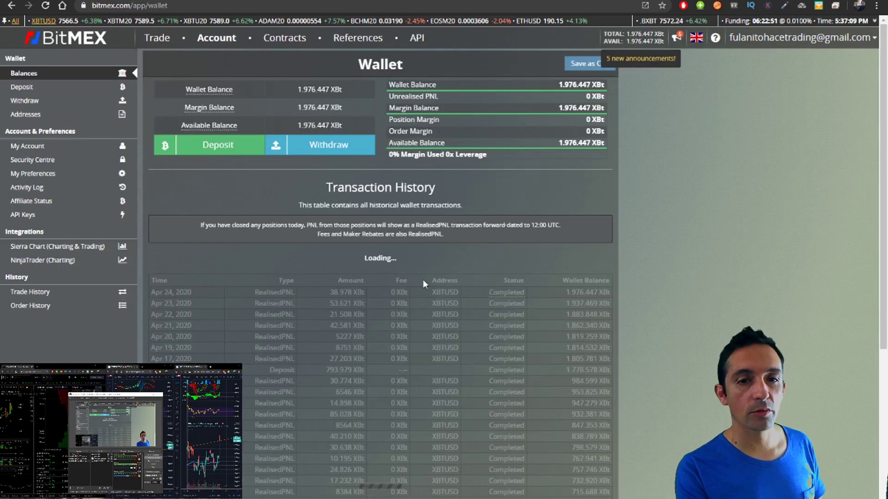
scroll(422, 279, down, 10)
scroll(547, 399, up, 1)
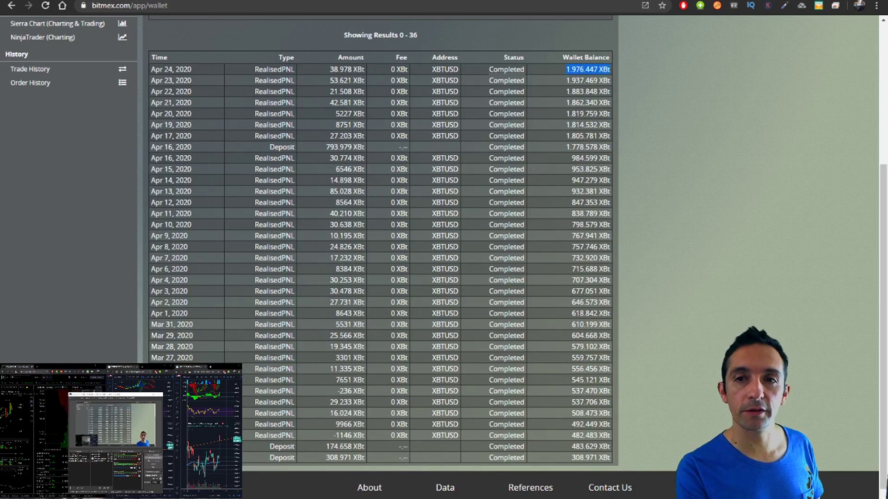
- Return to the Trading Day - Fulanito workbook and review the daily balances, profits, risk percentages and projections
key(alt+Tab)
scroll(444, 296, down, 4)
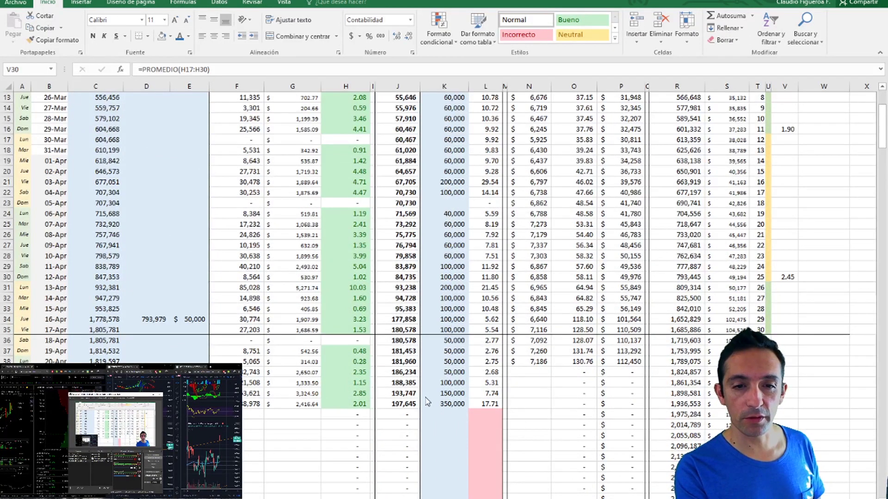
scroll(272, 356, up, 2)
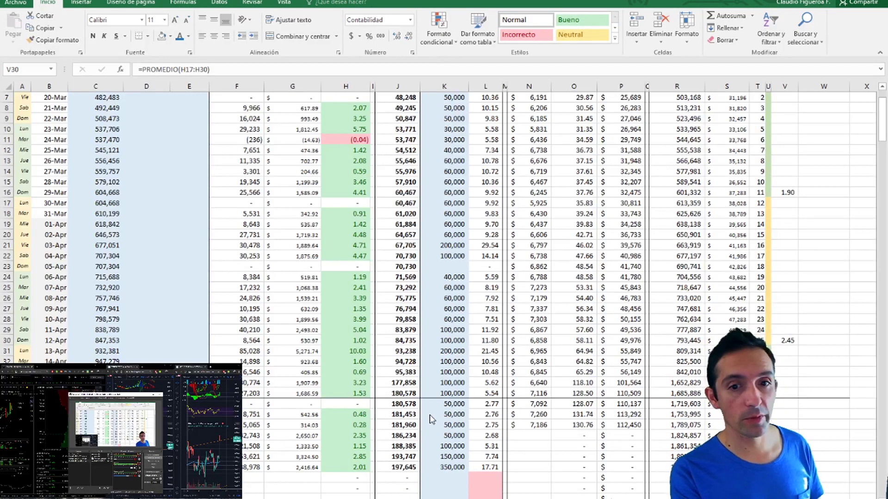
scroll(599, 447, up, 1)
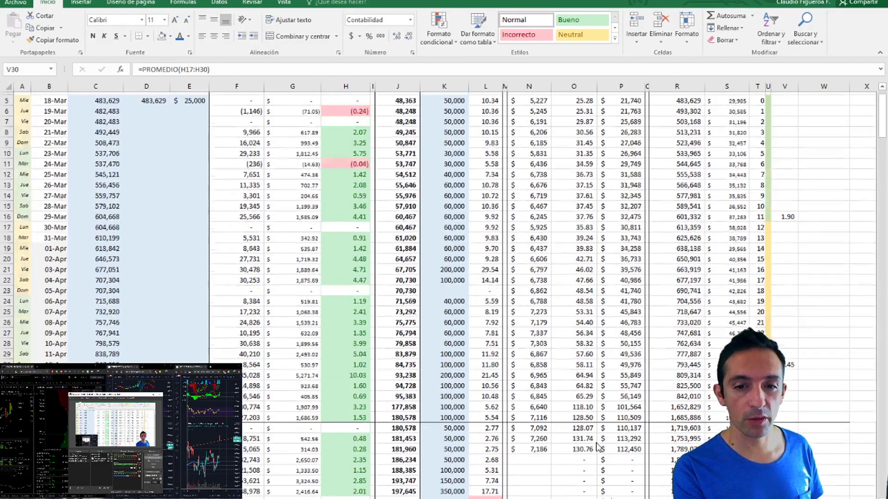
scroll(599, 448, up, 1)
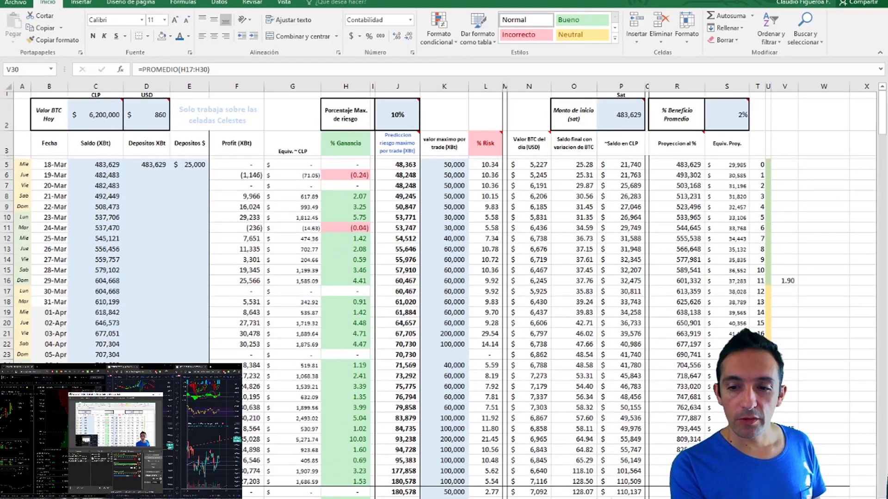
- Examine the 30-day account variation charts and the final balance with BTC variation for 21-Mar in O8
scroll(444, 286, right, 6)
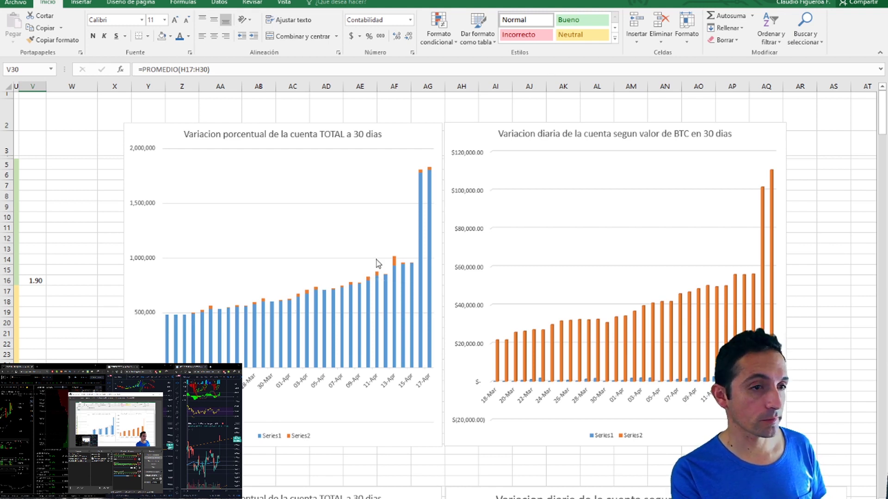
mouse_move(418, 184)
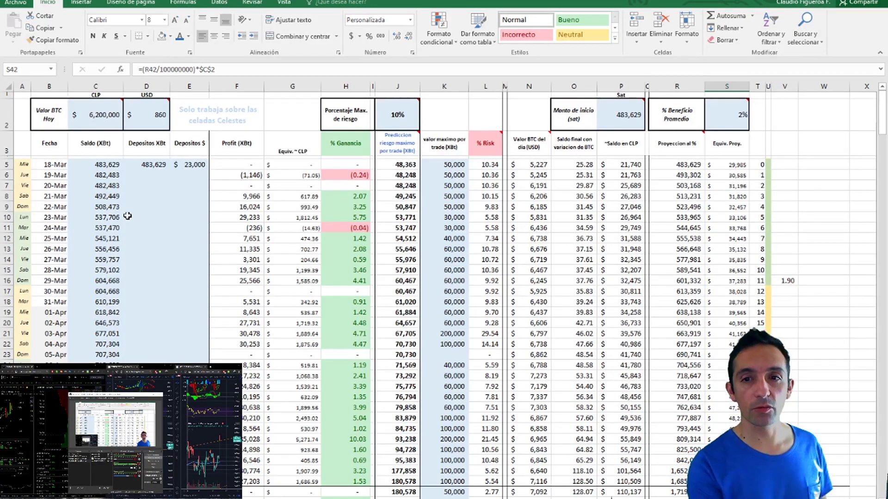
drag(570, 166, 529, 490)
click(568, 195)
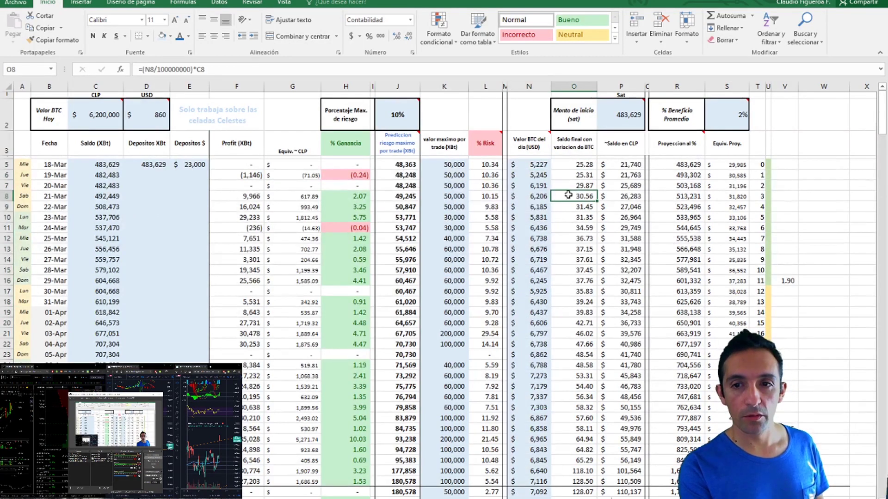
- Review the blue input cells for today's BTC value in CLP and the 18-Mar balance, XBt deposit and dollar deposit
click(523, 168)
click(93, 114)
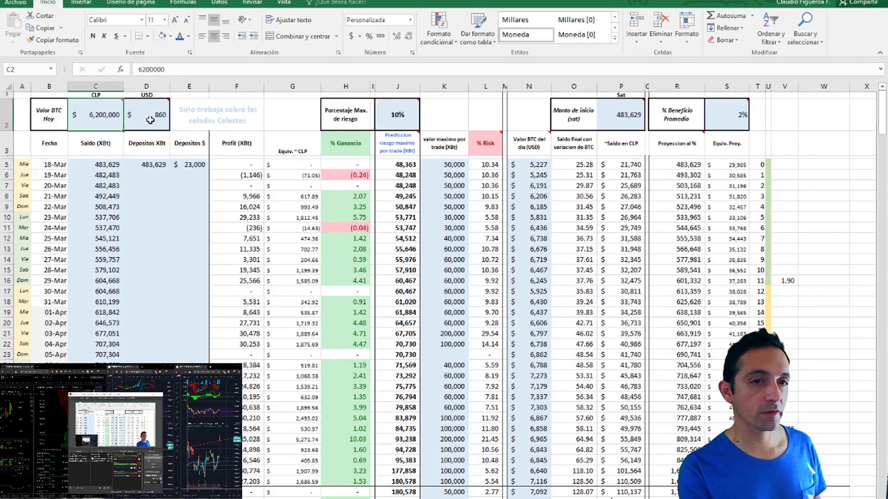
mouse_move(124, 123)
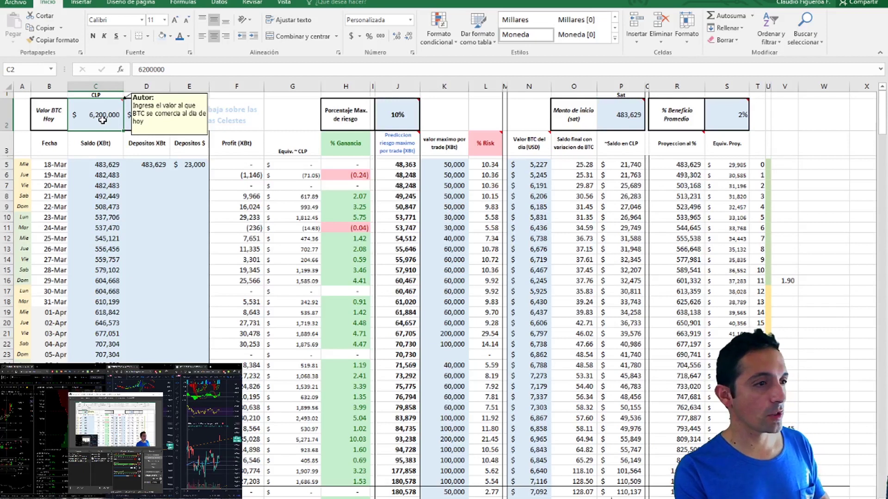
click(99, 174)
click(98, 166)
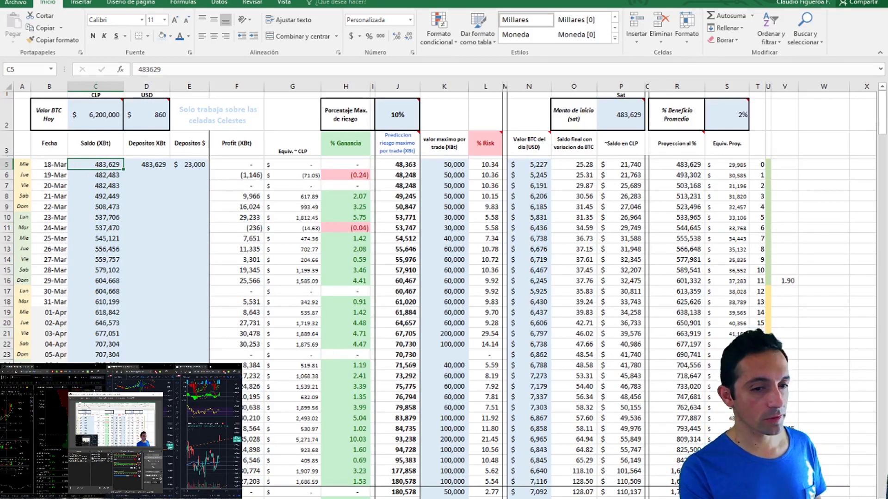
drag(76, 182, 73, 175)
click(83, 166)
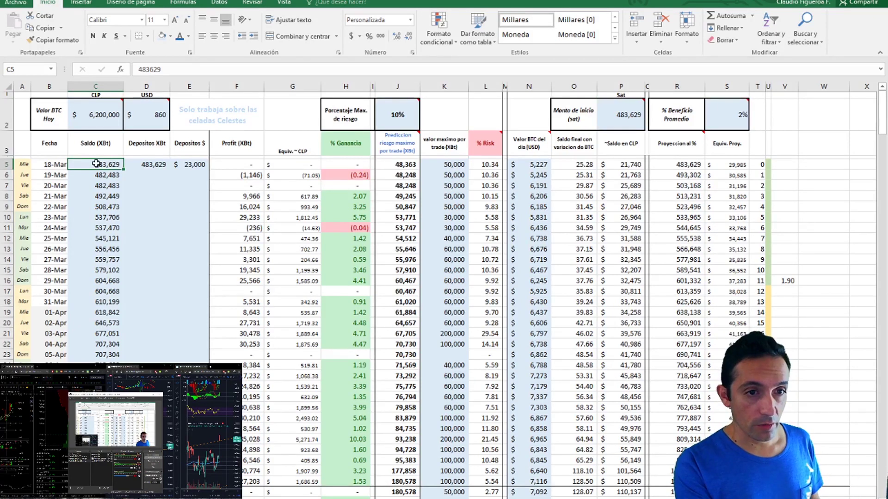
click(149, 165)
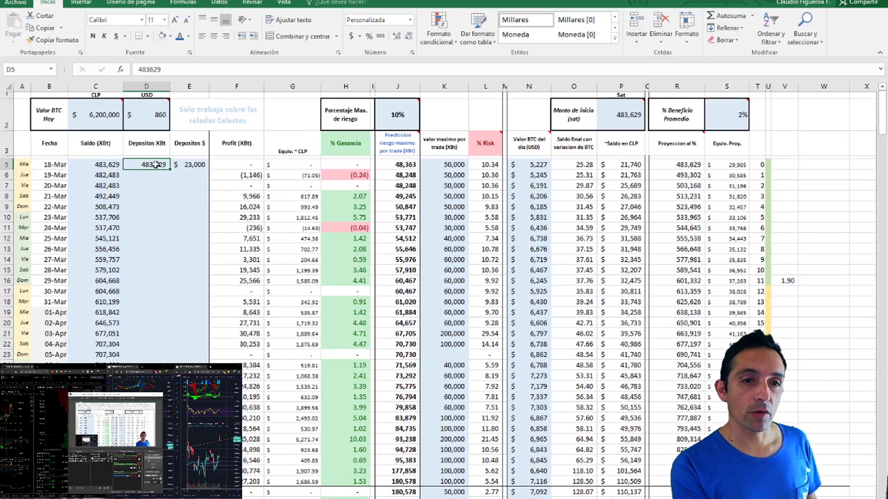
click(194, 167)
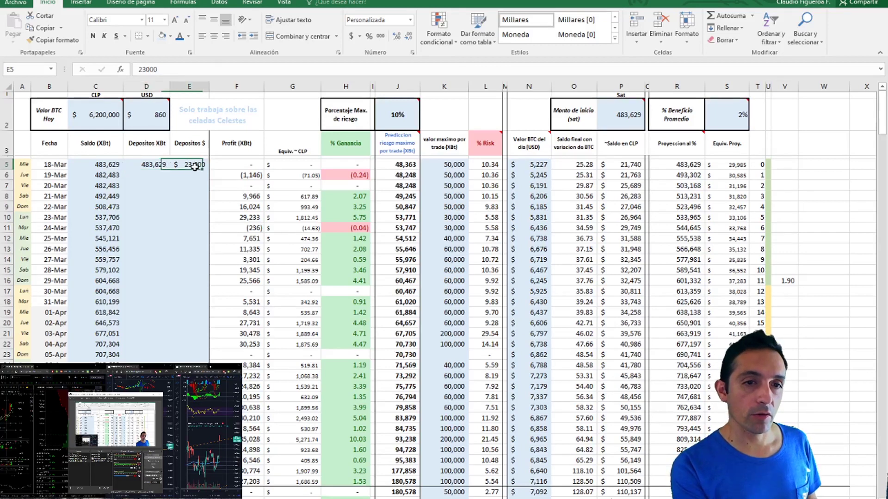
click(146, 167)
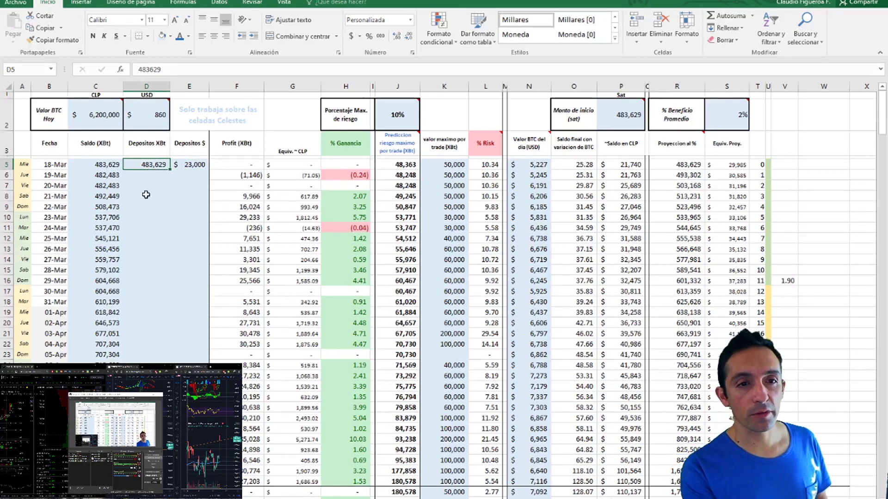
- Review the maximum risk percentage in J2 with its note and the 18-Mar maximum value per trade in K5
click(397, 118)
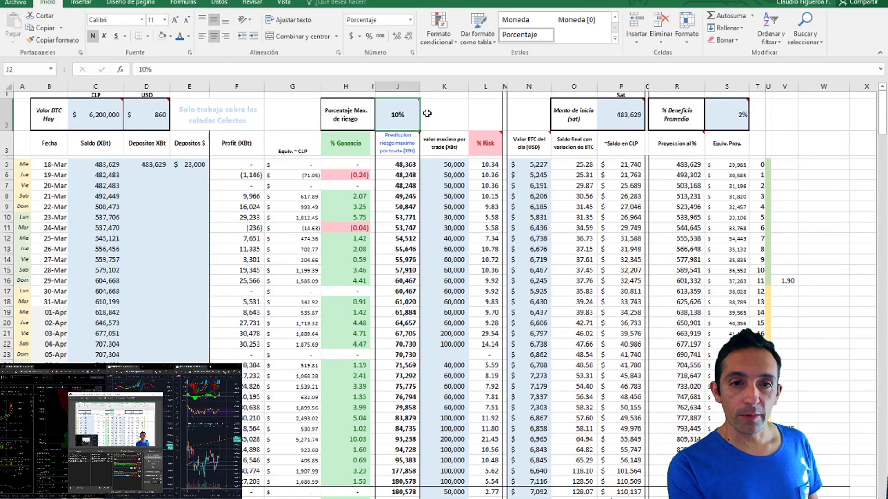
mouse_move(409, 117)
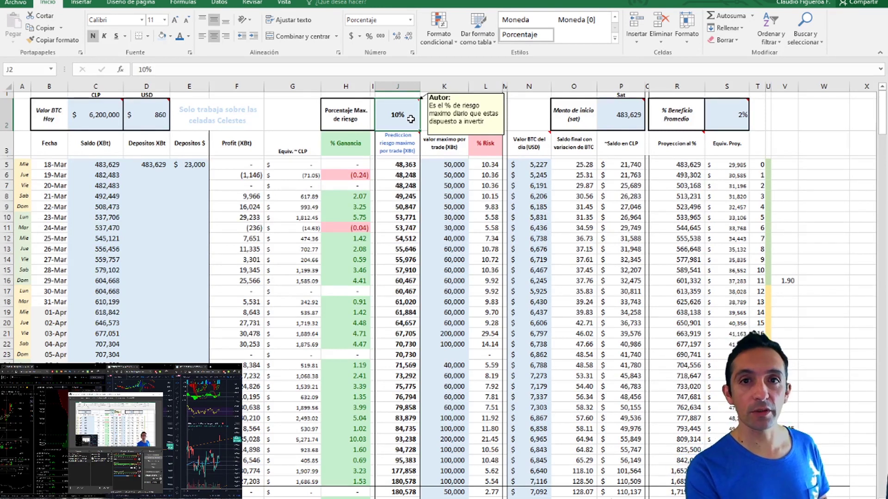
click(443, 165)
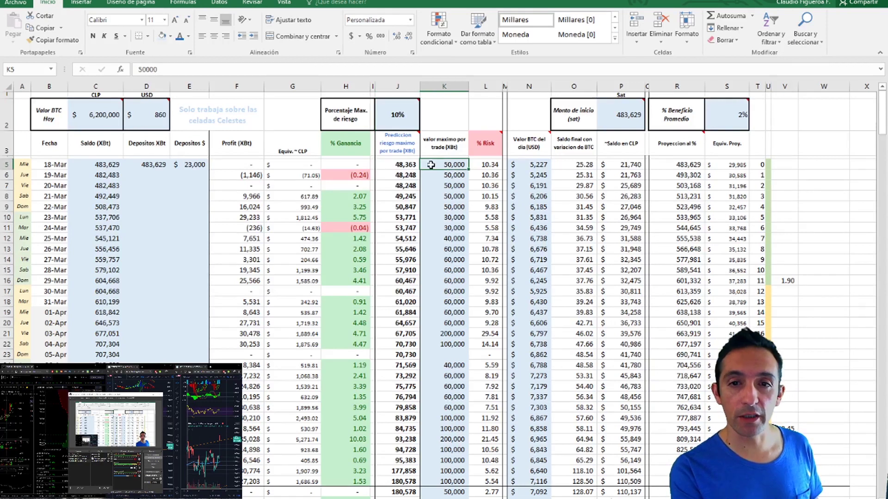
click(433, 178)
click(433, 164)
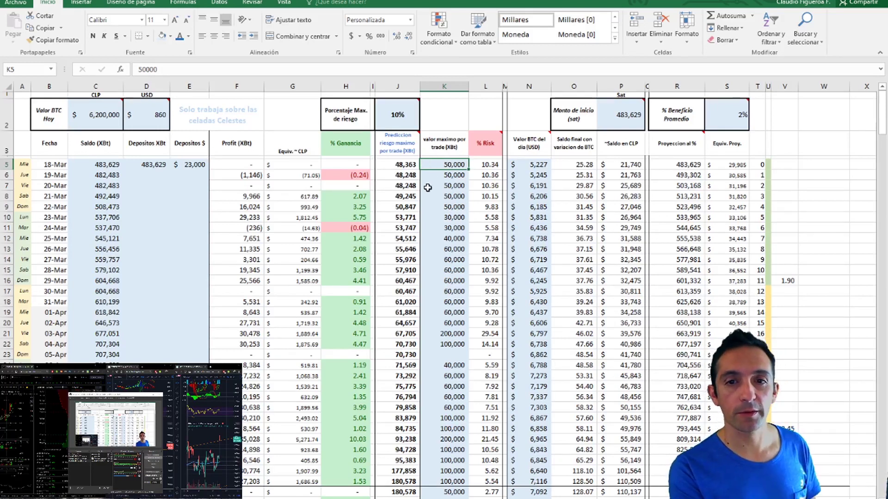
- Compare the maximum value per trade with the risk percentage across the daily rows down to 24-Apr in K42 and L42
scroll(428, 188, down, 6)
click(439, 343)
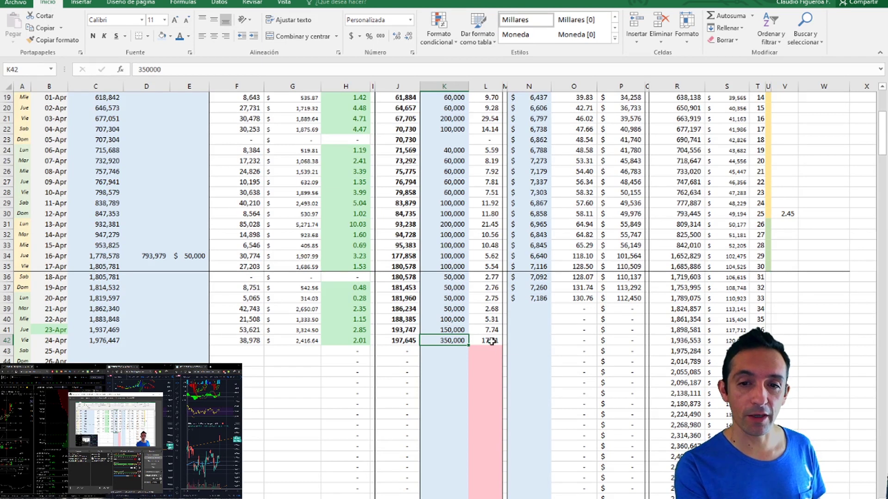
scroll(386, 238, up, 6)
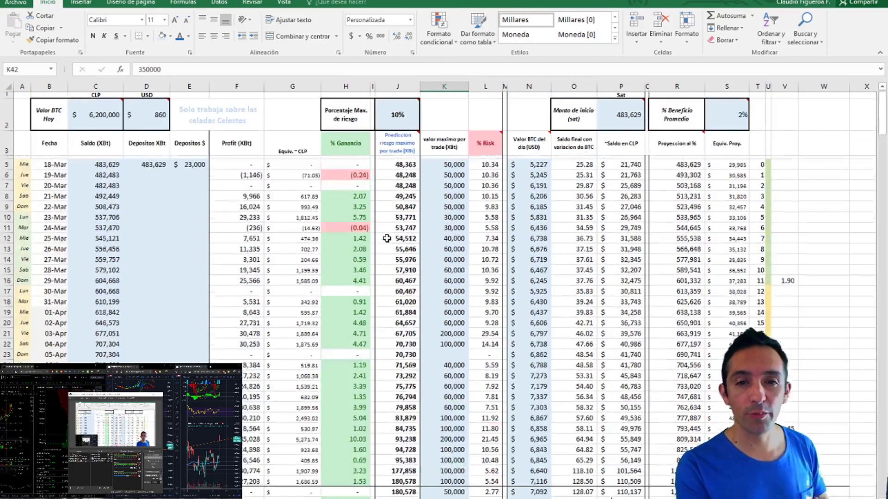
scroll(386, 238, down, 2)
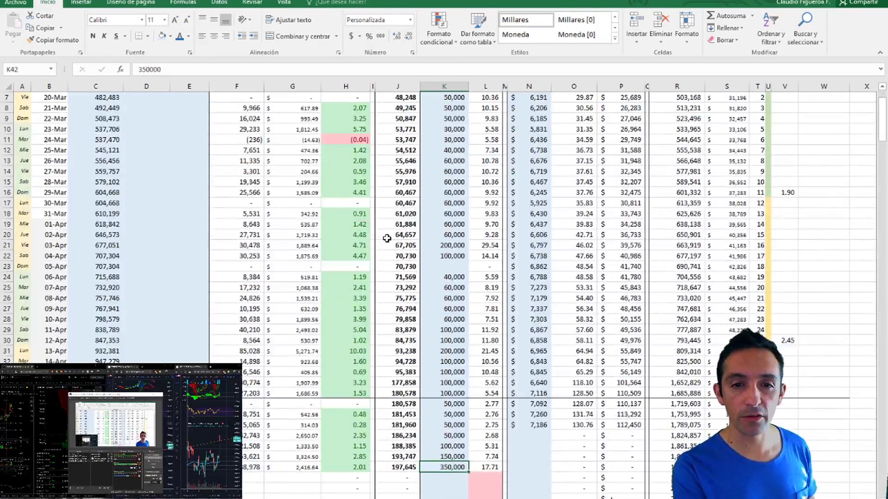
scroll(386, 239, down, 2)
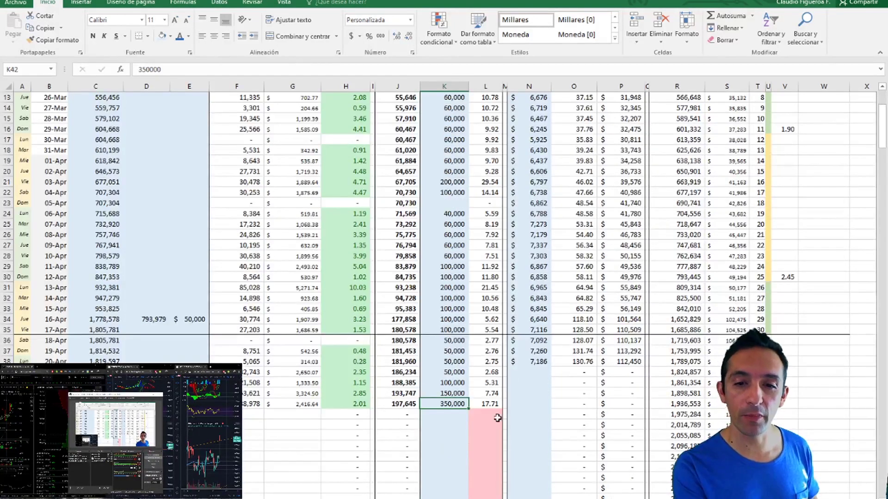
scroll(453, 419, up, 4)
scroll(461, 418, down, 4)
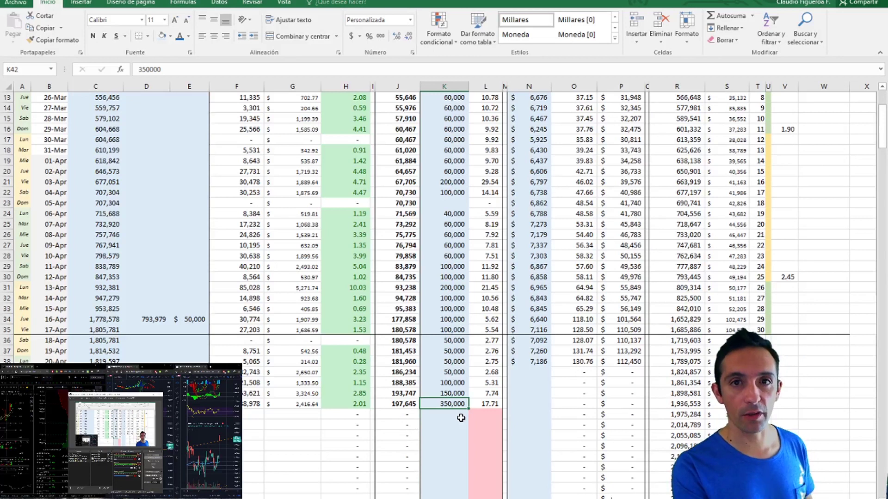
scroll(461, 402, up, 1)
key(Right)
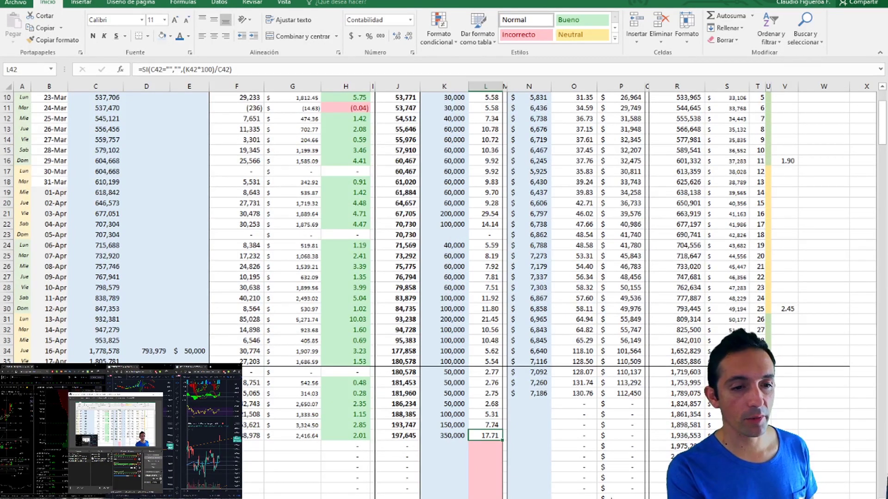
- Insert a comment on the 24-Apr date in B42
click(49, 435)
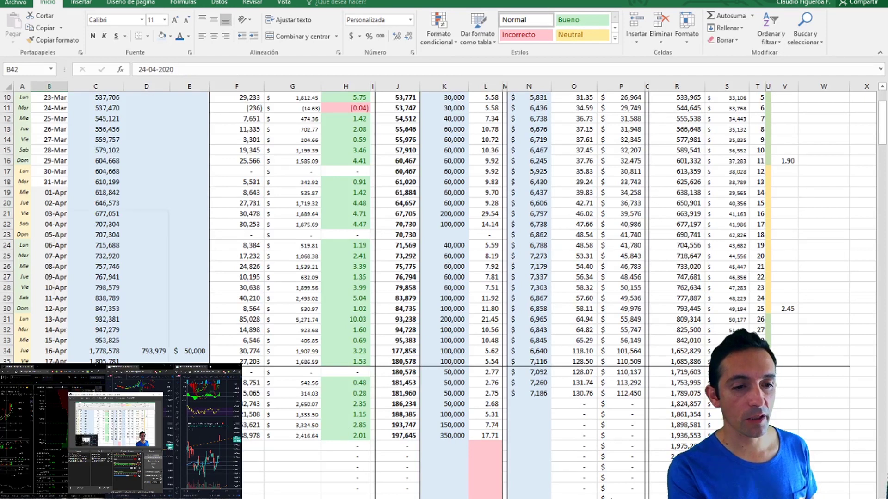
right_click(55, 436)
click(92, 376)
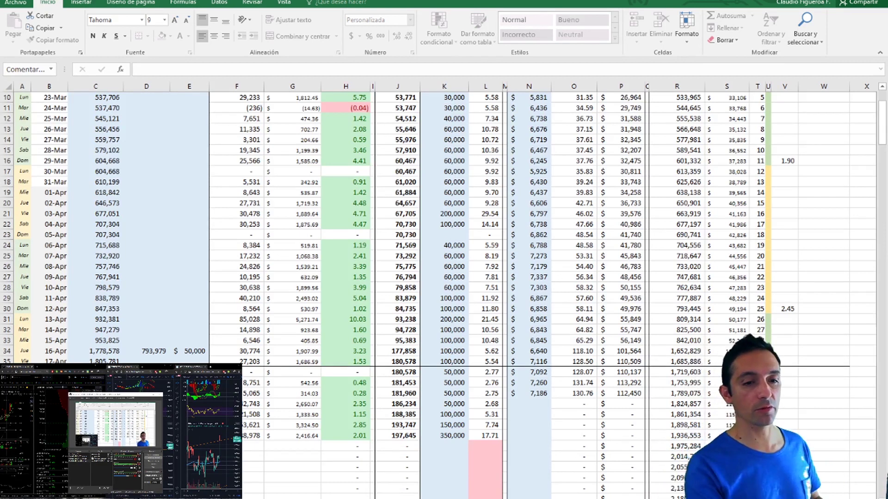
click(251, 456)
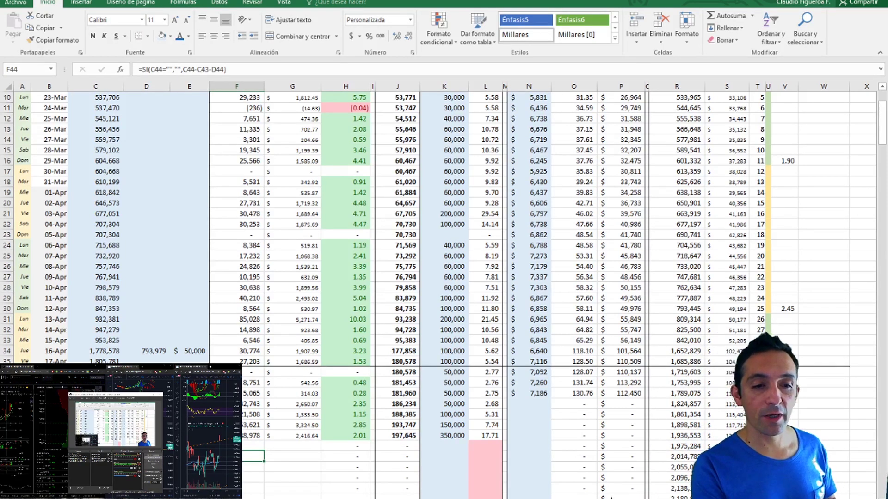
click(49, 436)
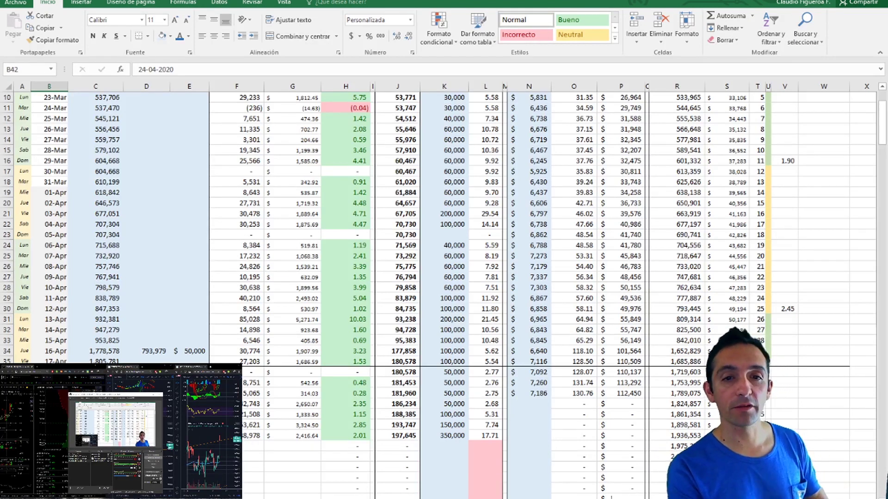
- Review the 30-Mar row, the daily BTC value in N5, the average profit percentage in S2 and the starting amount in P2
scroll(387, 277, up, 3)
click(4, 291)
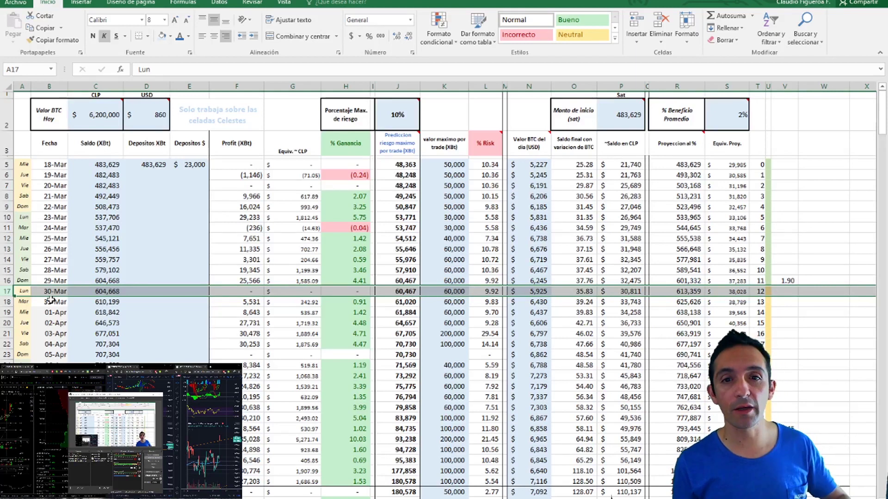
click(522, 165)
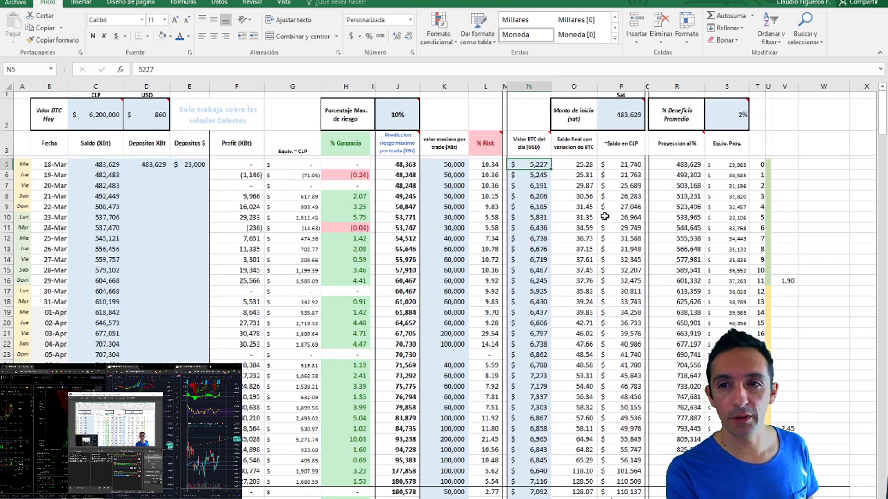
click(715, 122)
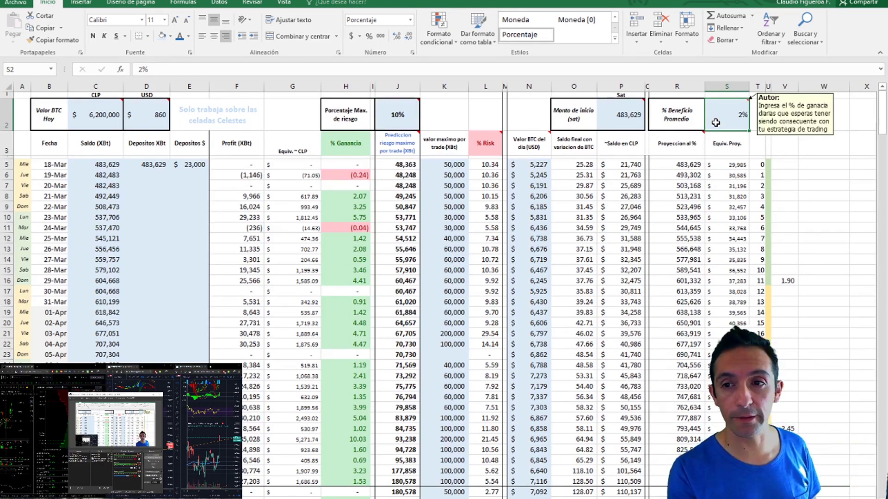
click(619, 116)
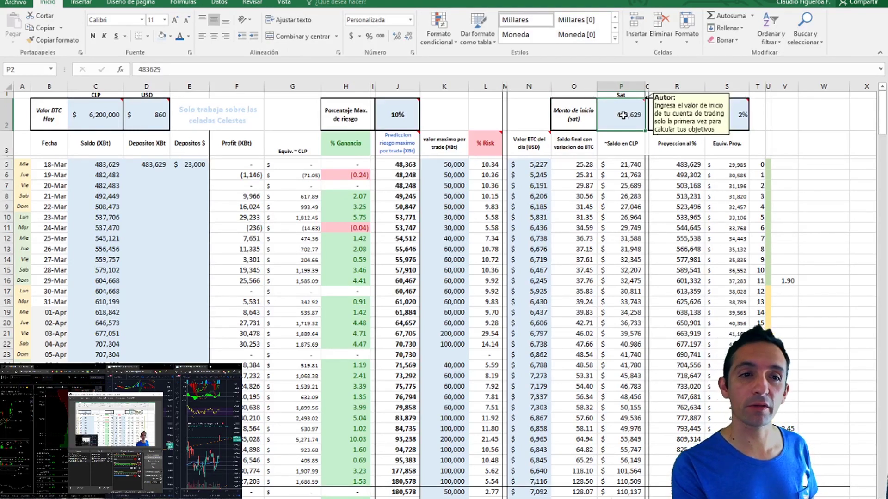
scroll(641, 221, down, 4)
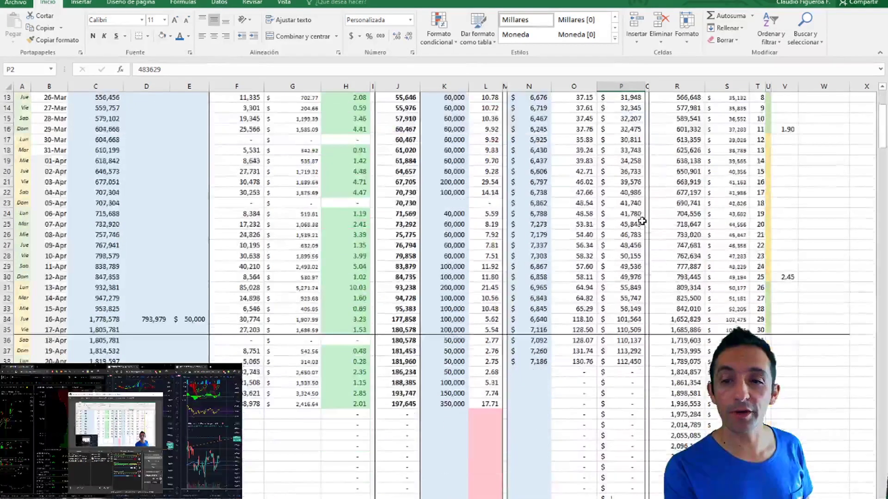
scroll(631, 367, up, 4)
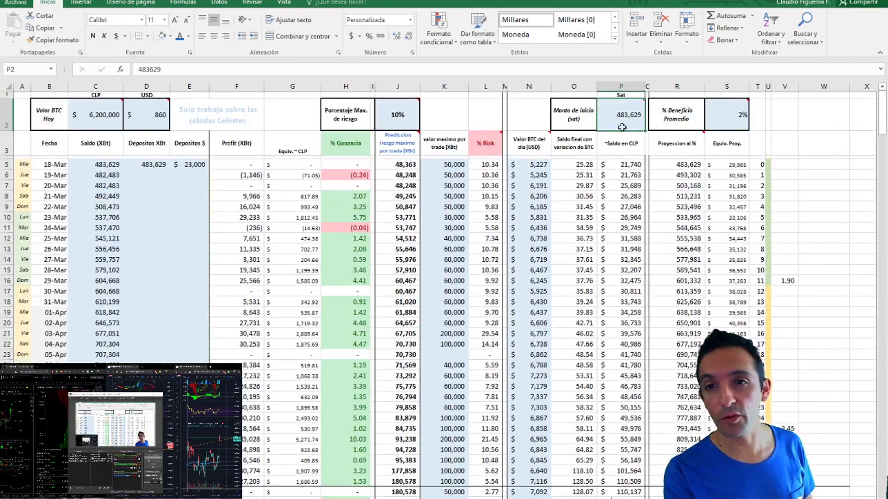